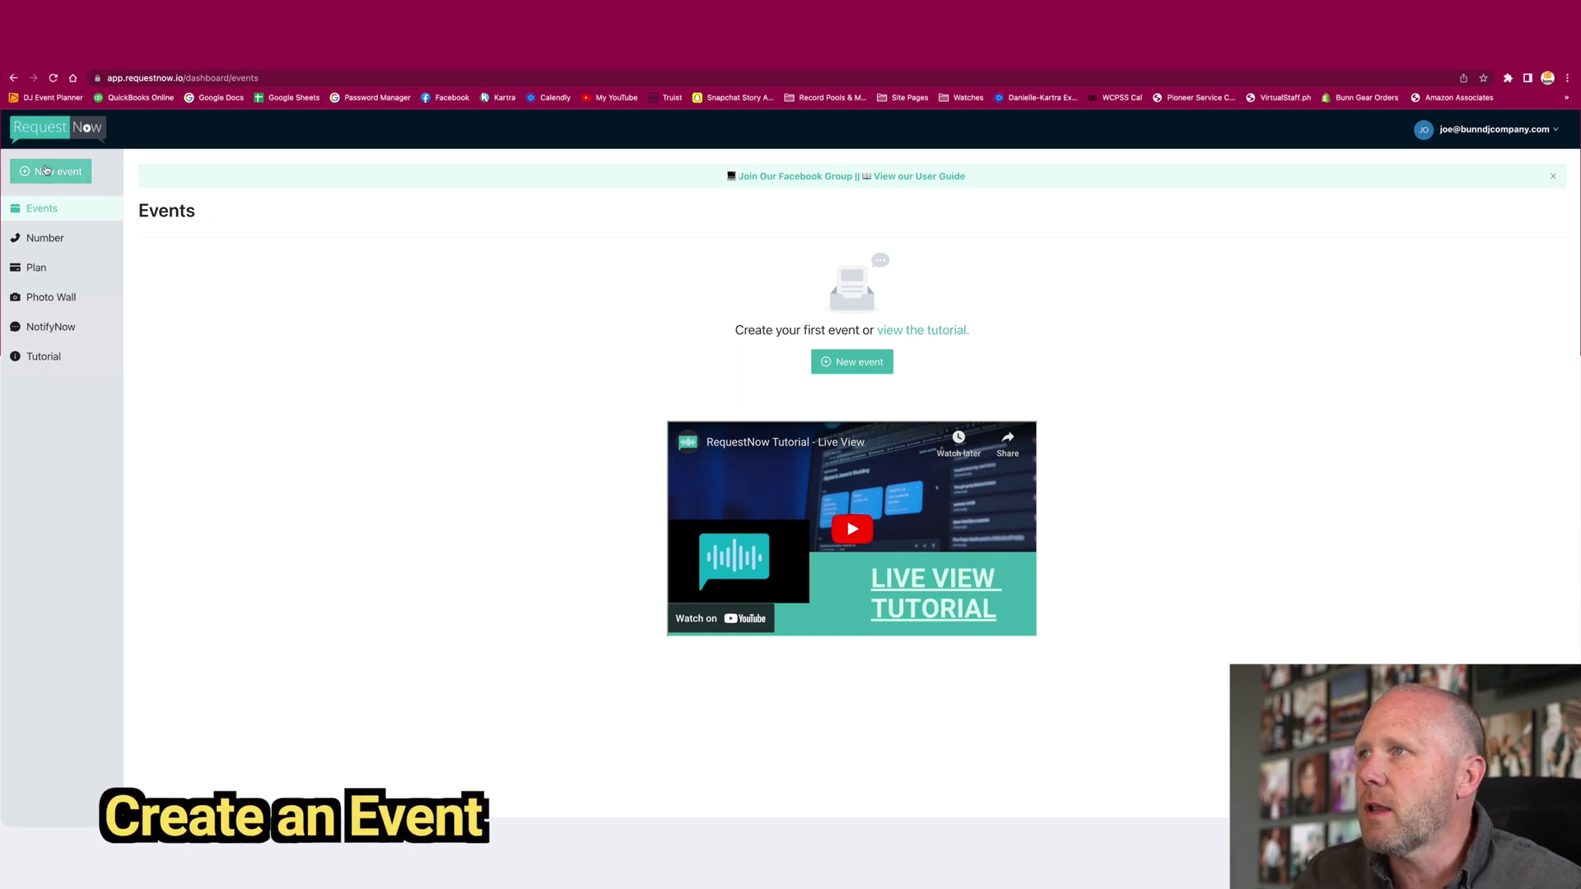
Step: Start a new event and name it 'NC Beginnings Fundraiser'
{"action": "left_click", "coordinate": [45, 170]}
{"action": "left_click", "coordinate": [275, 316]}
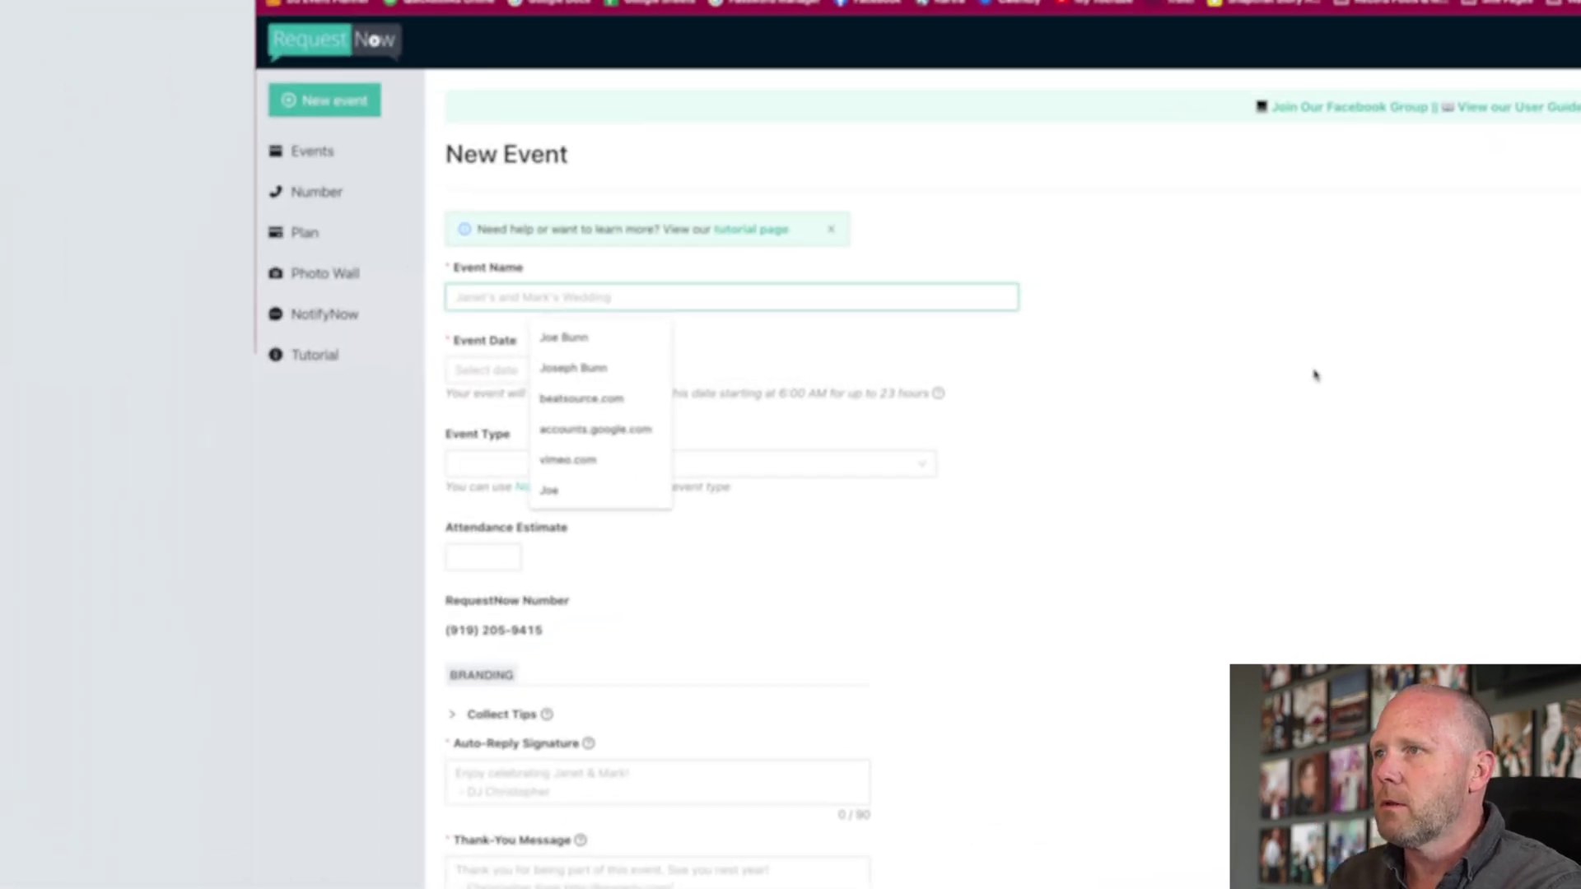
{"action": "type", "text": "NC Beginnings"}
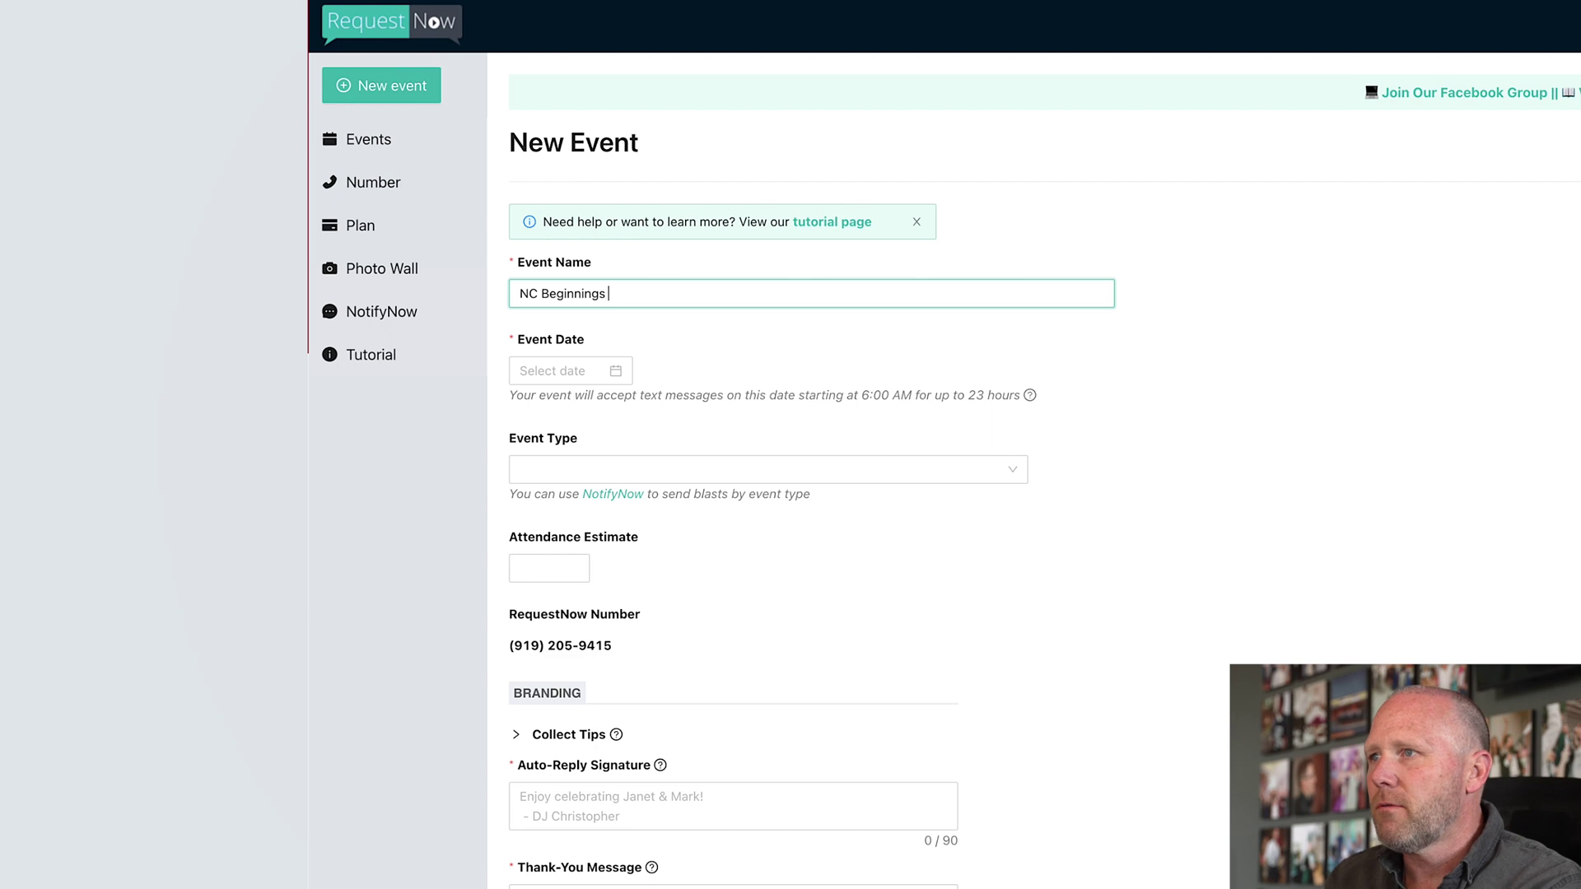
{"action": "type", "text": " Fundraiser"}
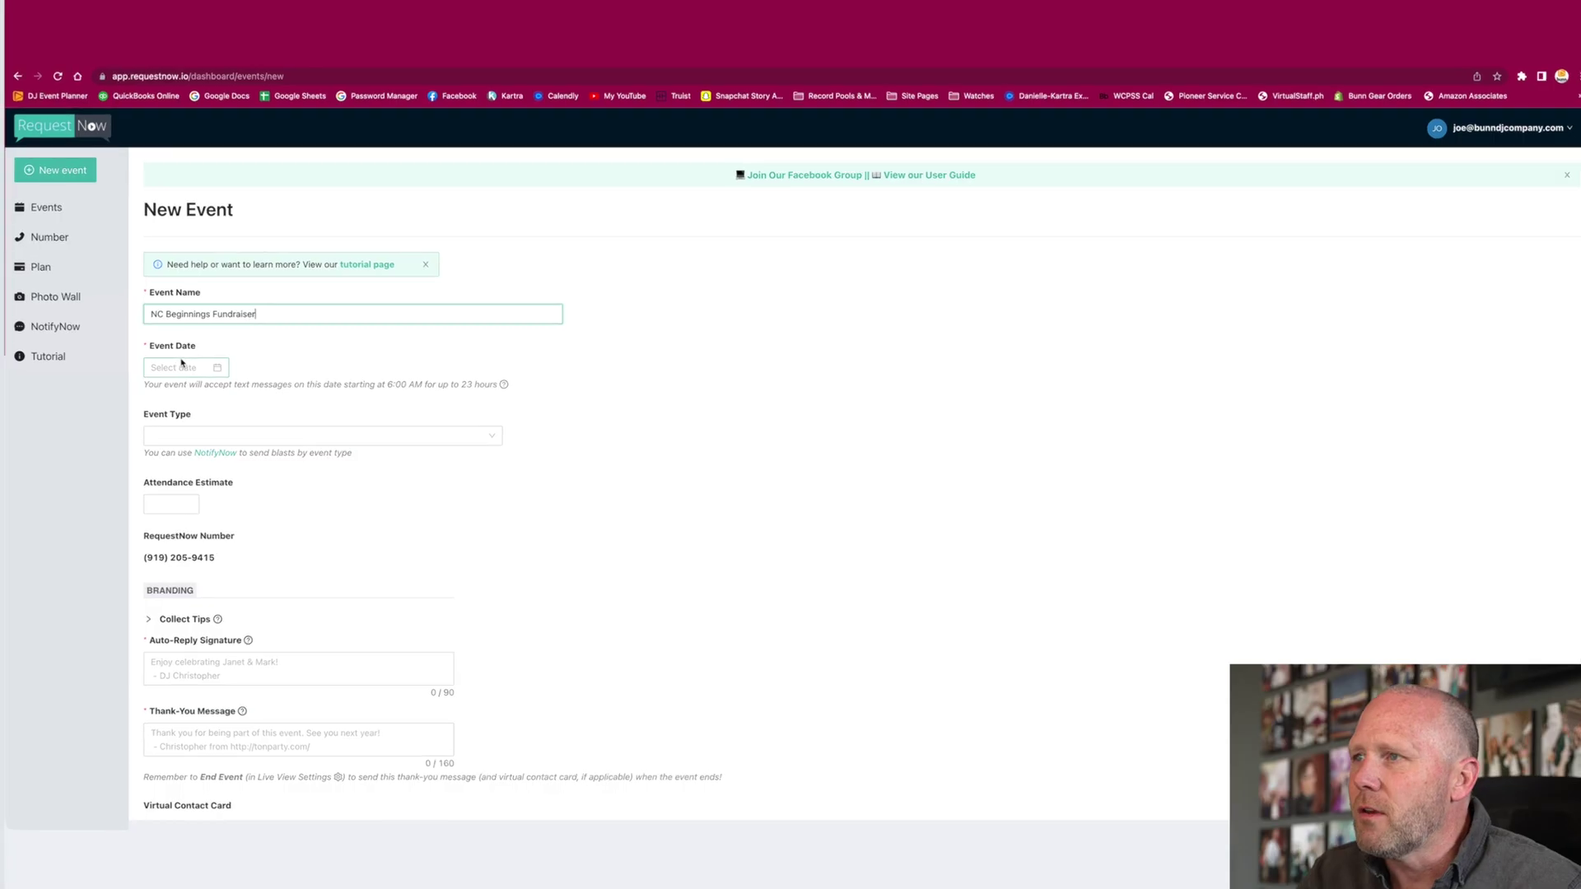
{"action": "left_click", "coordinate": [183, 359]}
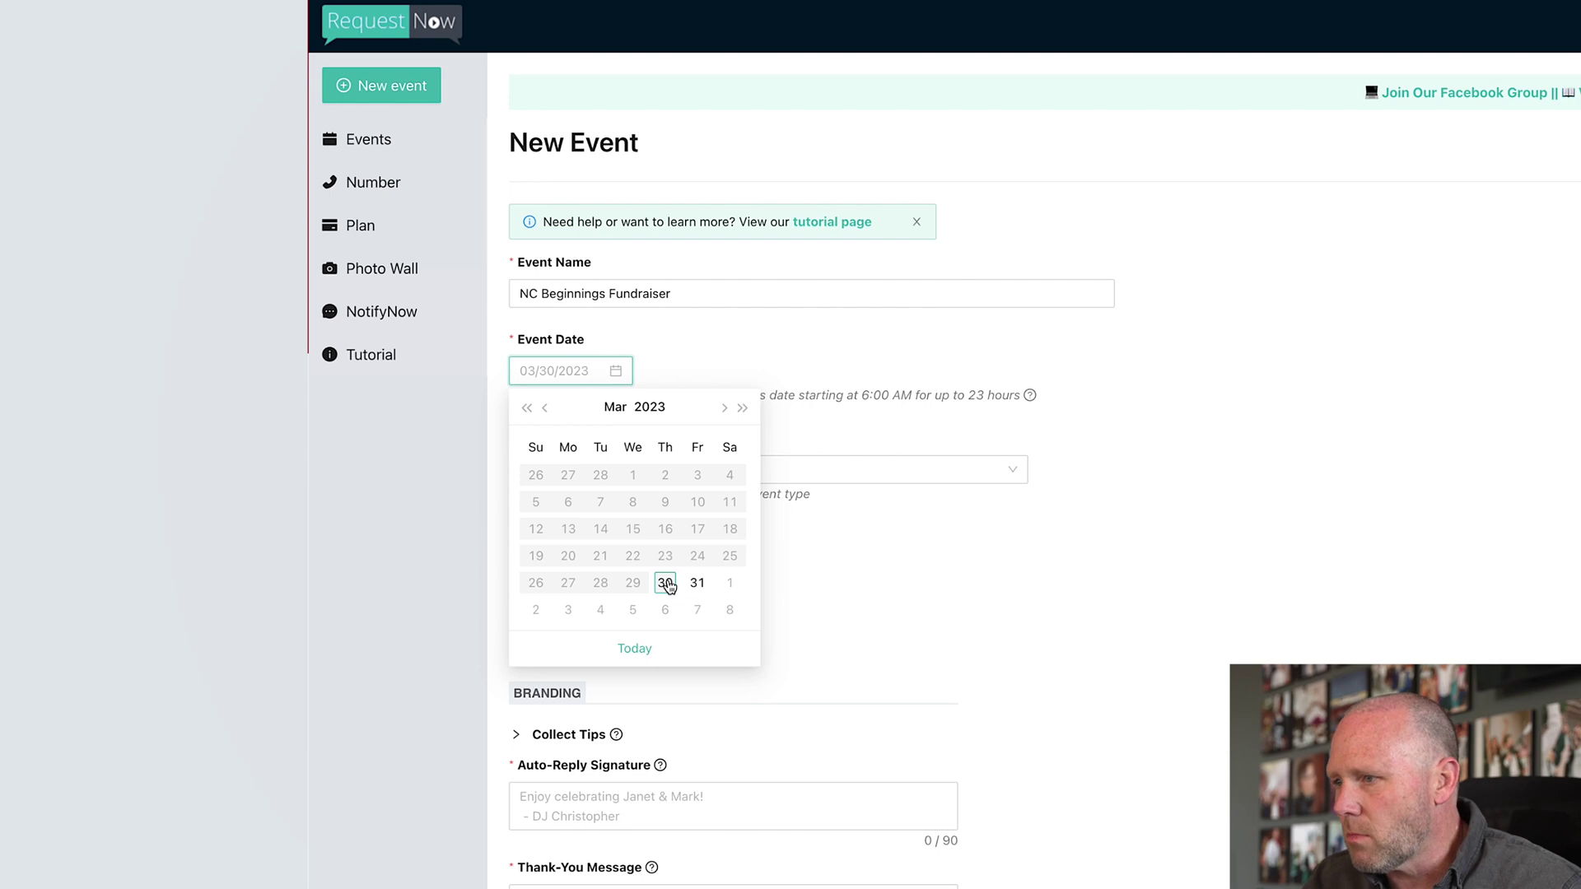
Step: Set the event date to 03/30/2023 and the event type to Corporate
{"action": "left_click", "coordinate": [665, 583]}
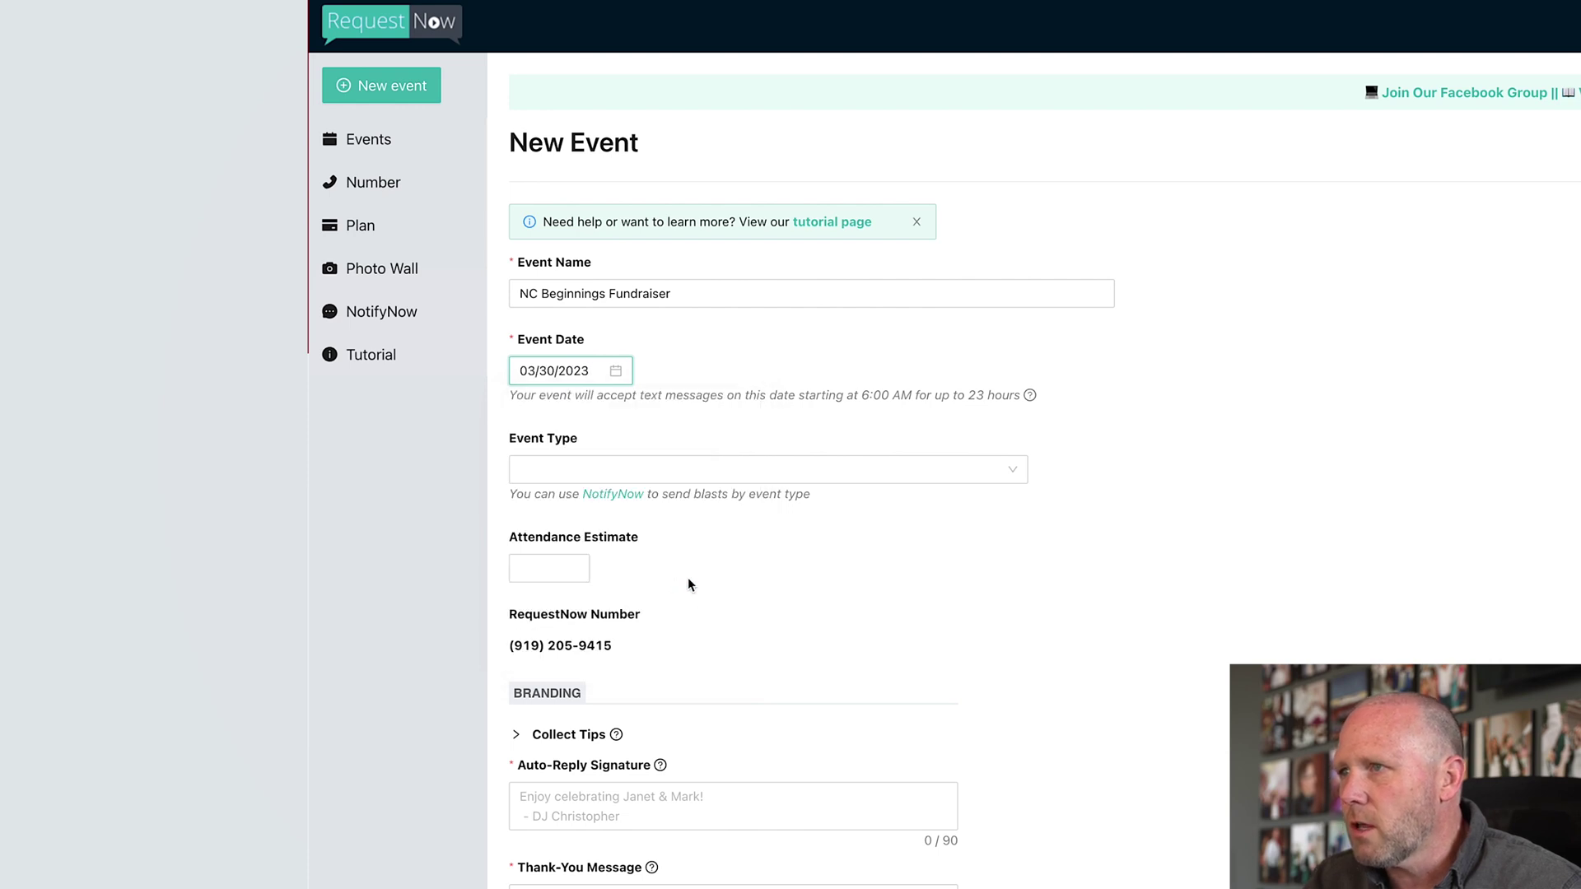
{"action": "left_click", "coordinate": [877, 469]}
{"action": "scroll", "coordinate": [745, 587], "scroll_direction": "down", "scroll_amount": 1}
{"action": "scroll", "coordinate": [717, 601], "scroll_direction": "up", "scroll_amount": 1}
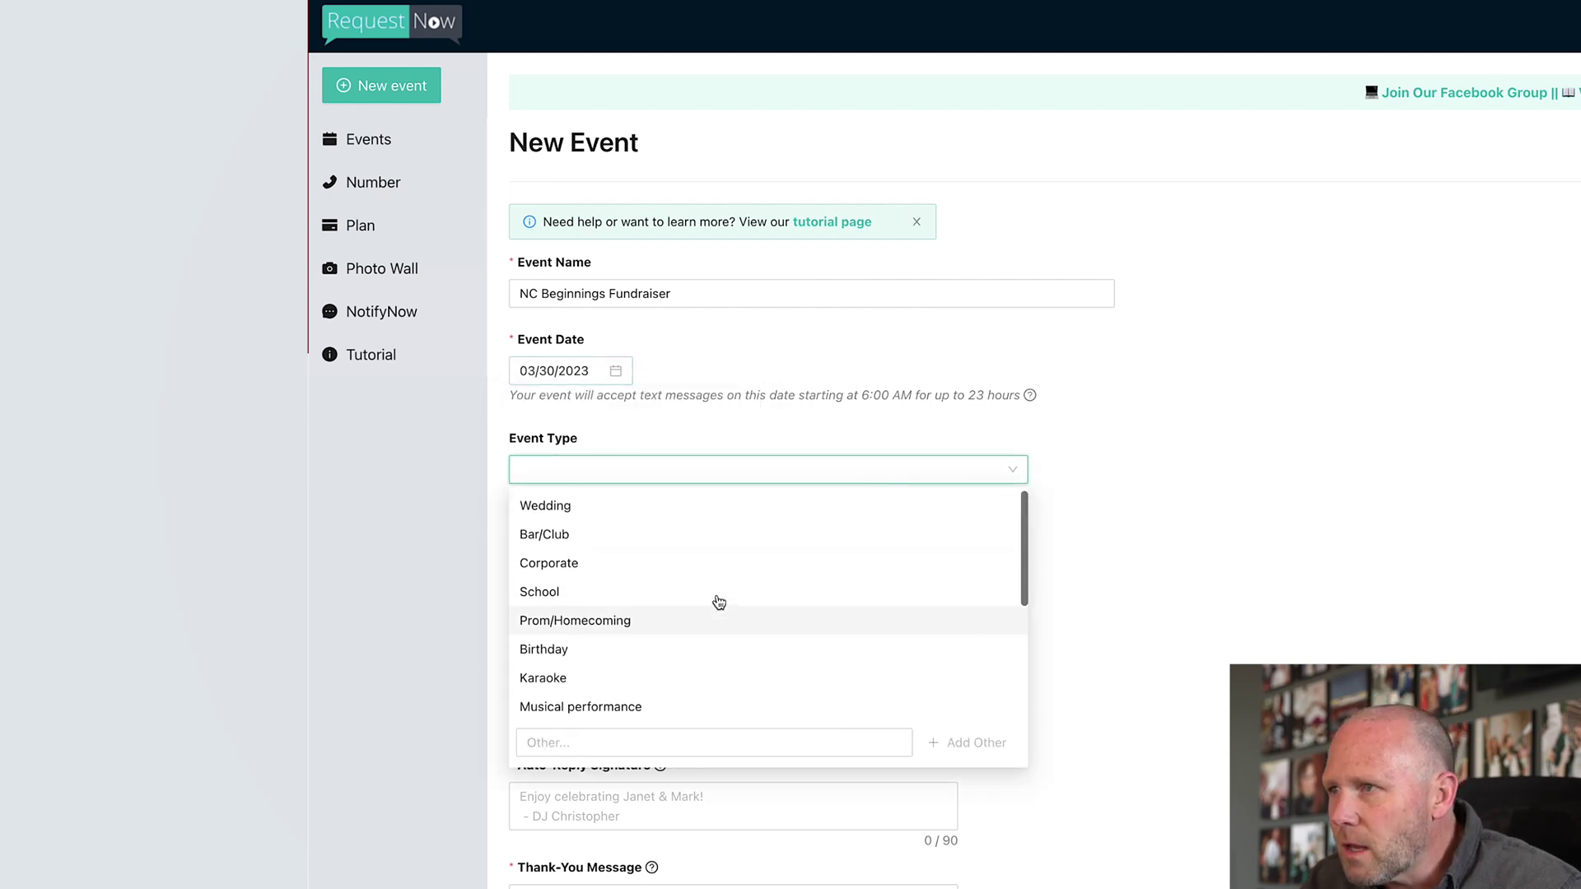
{"action": "scroll", "coordinate": [608, 574], "scroll_direction": "down", "scroll_amount": 1}
{"action": "scroll", "coordinate": [608, 574], "scroll_direction": "up", "scroll_amount": 1}
{"action": "scroll", "coordinate": [607, 574], "scroll_direction": "down", "scroll_amount": 1}
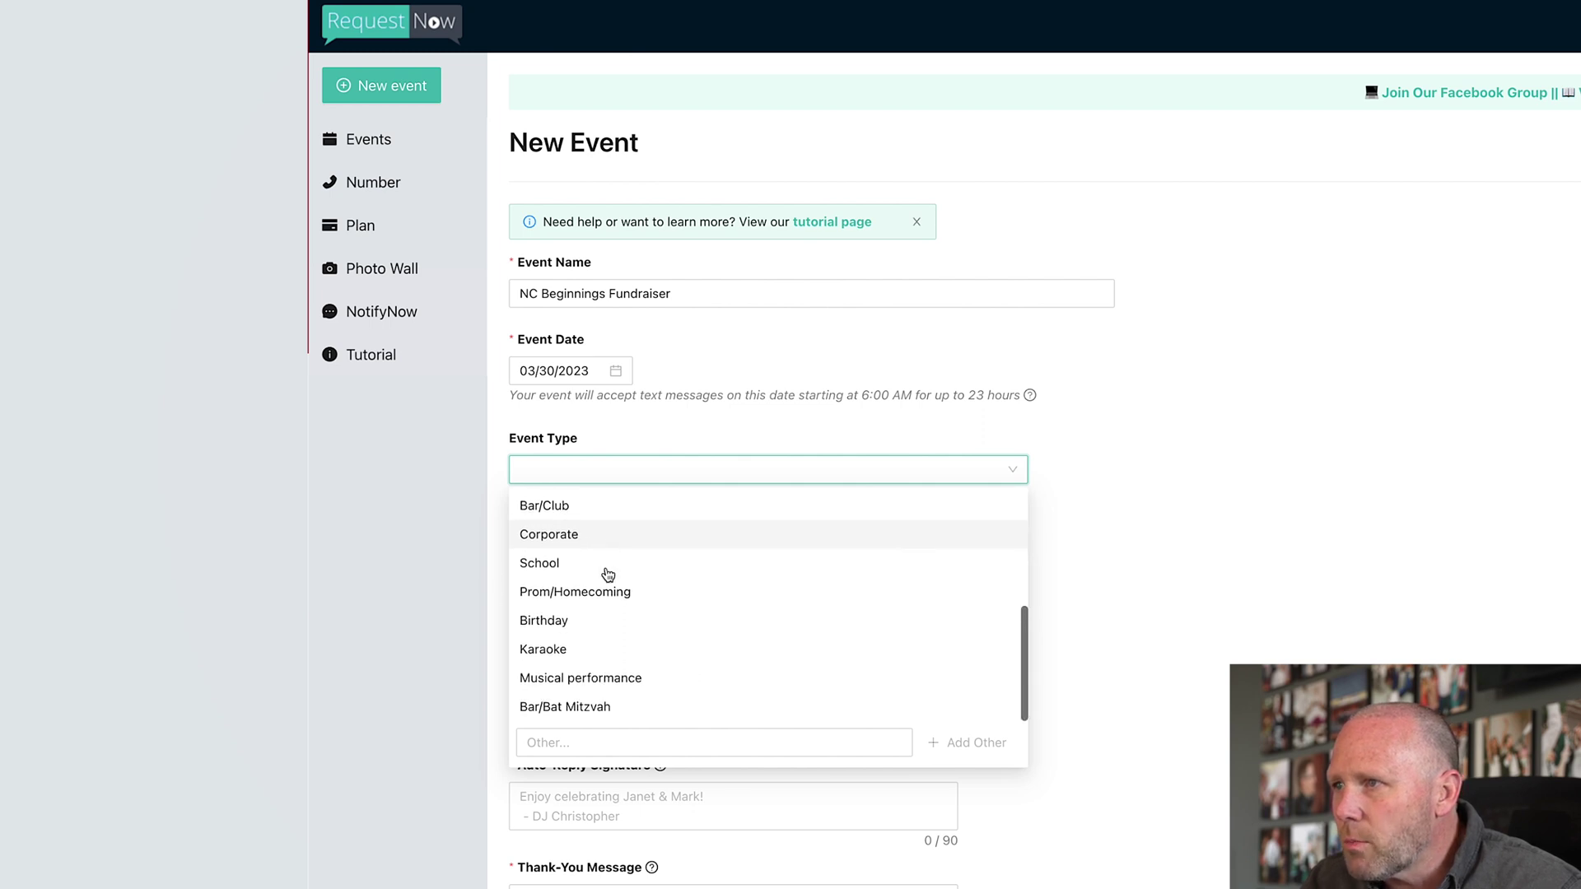
{"action": "scroll", "coordinate": [608, 574], "scroll_direction": "up", "scroll_amount": 1}
{"action": "left_click", "coordinate": [593, 567]}
Step: Enter 100 as the attendance estimate
{"action": "left_click", "coordinate": [560, 569]}
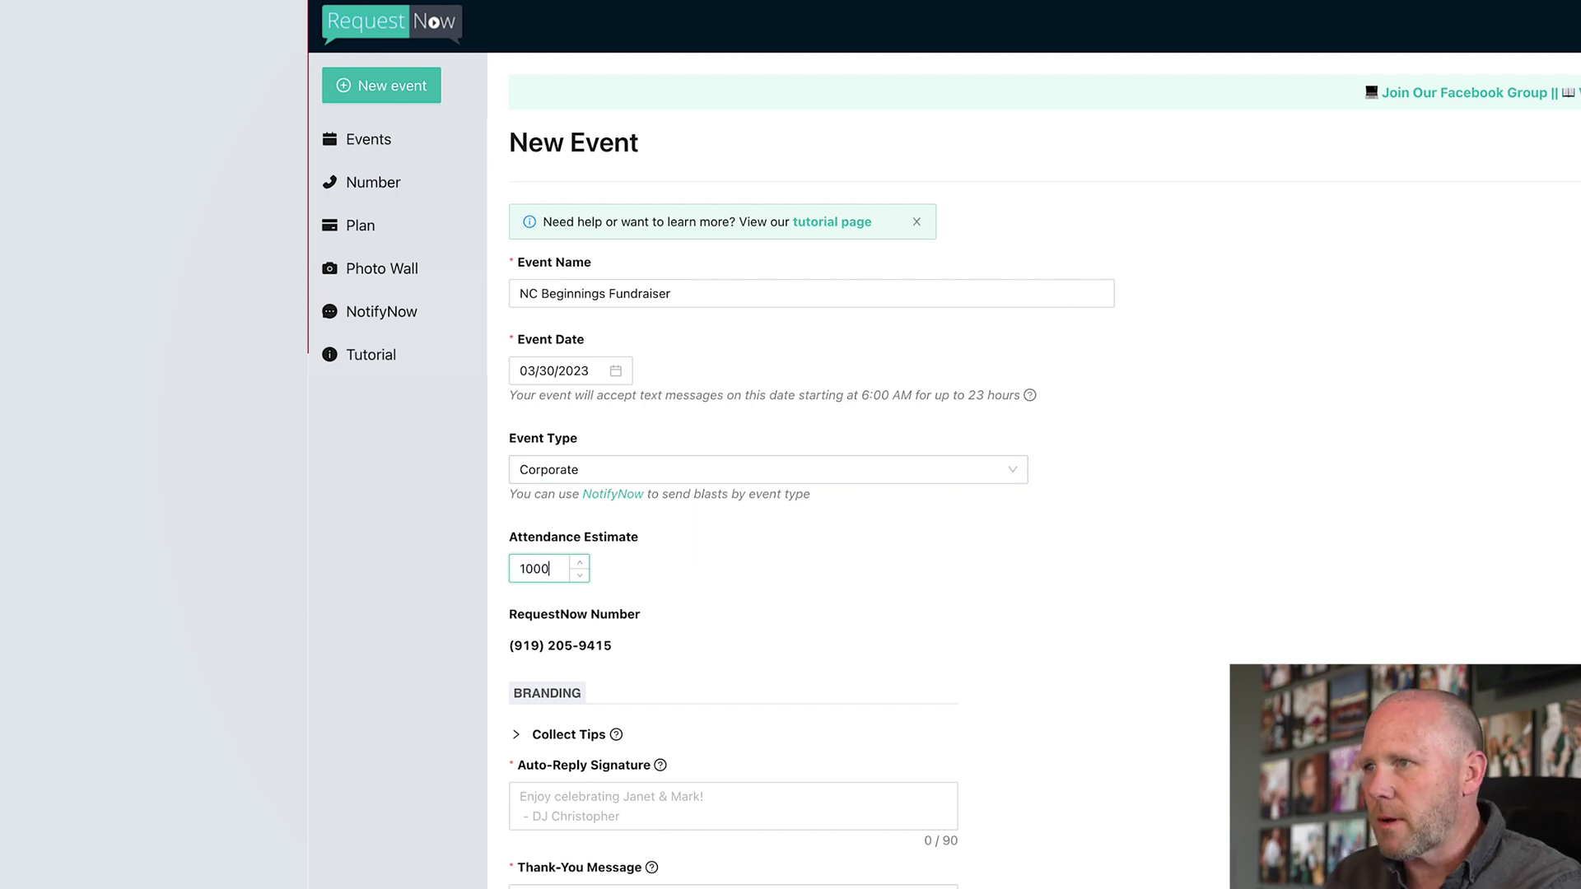
{"action": "left_click", "coordinate": [1089, 565]}
{"action": "scroll", "coordinate": [1089, 565], "scroll_direction": "down", "scroll_amount": 1}
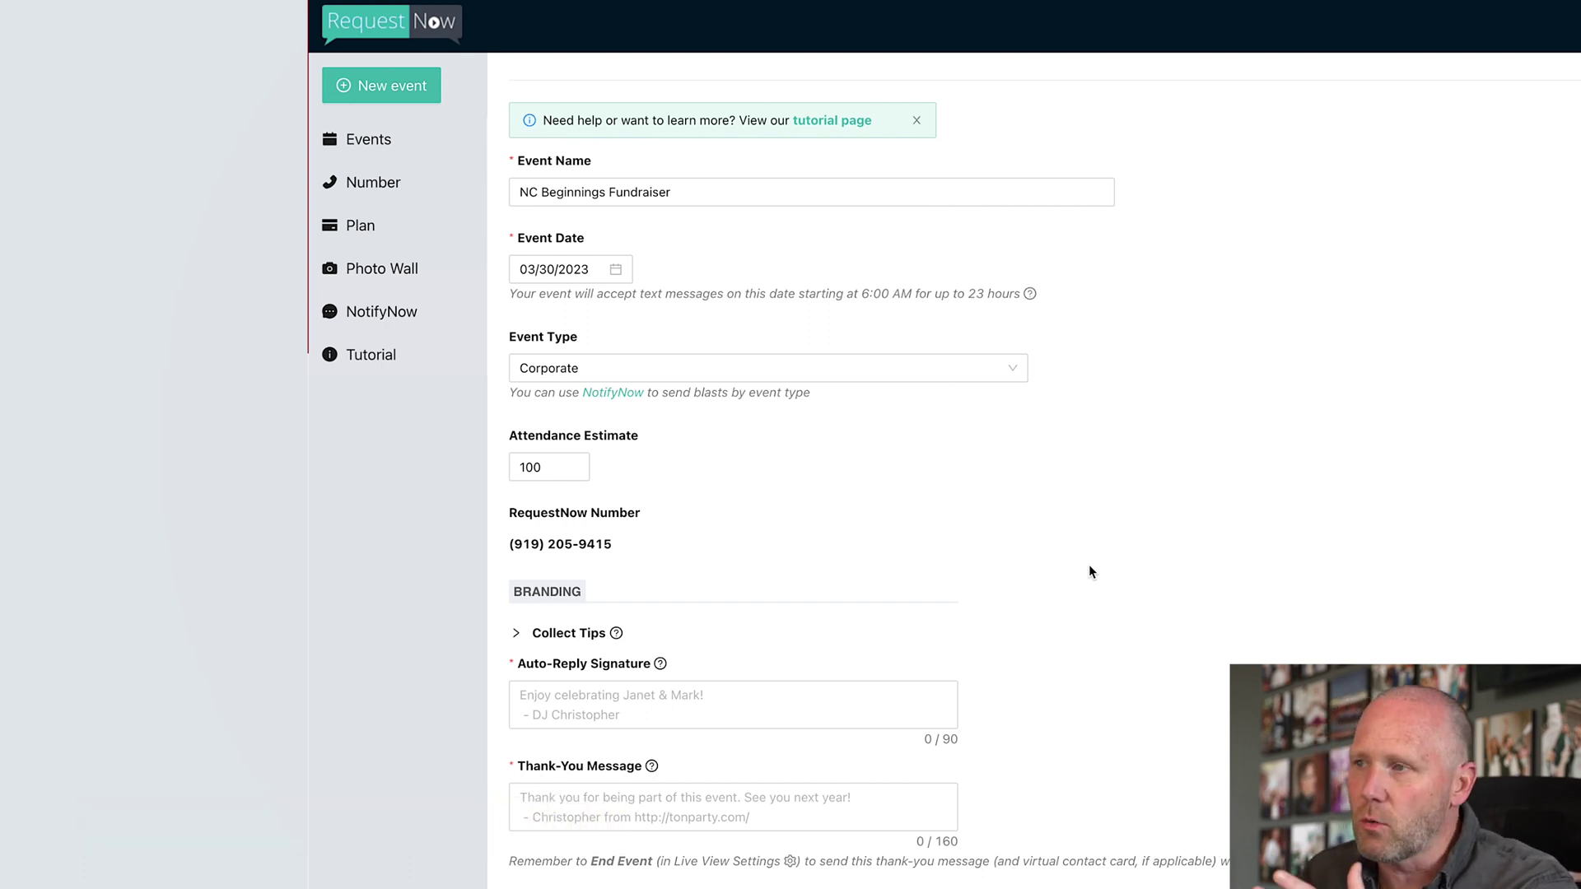
{"action": "scroll", "coordinate": [1089, 565], "scroll_direction": "down", "scroll_amount": 1}
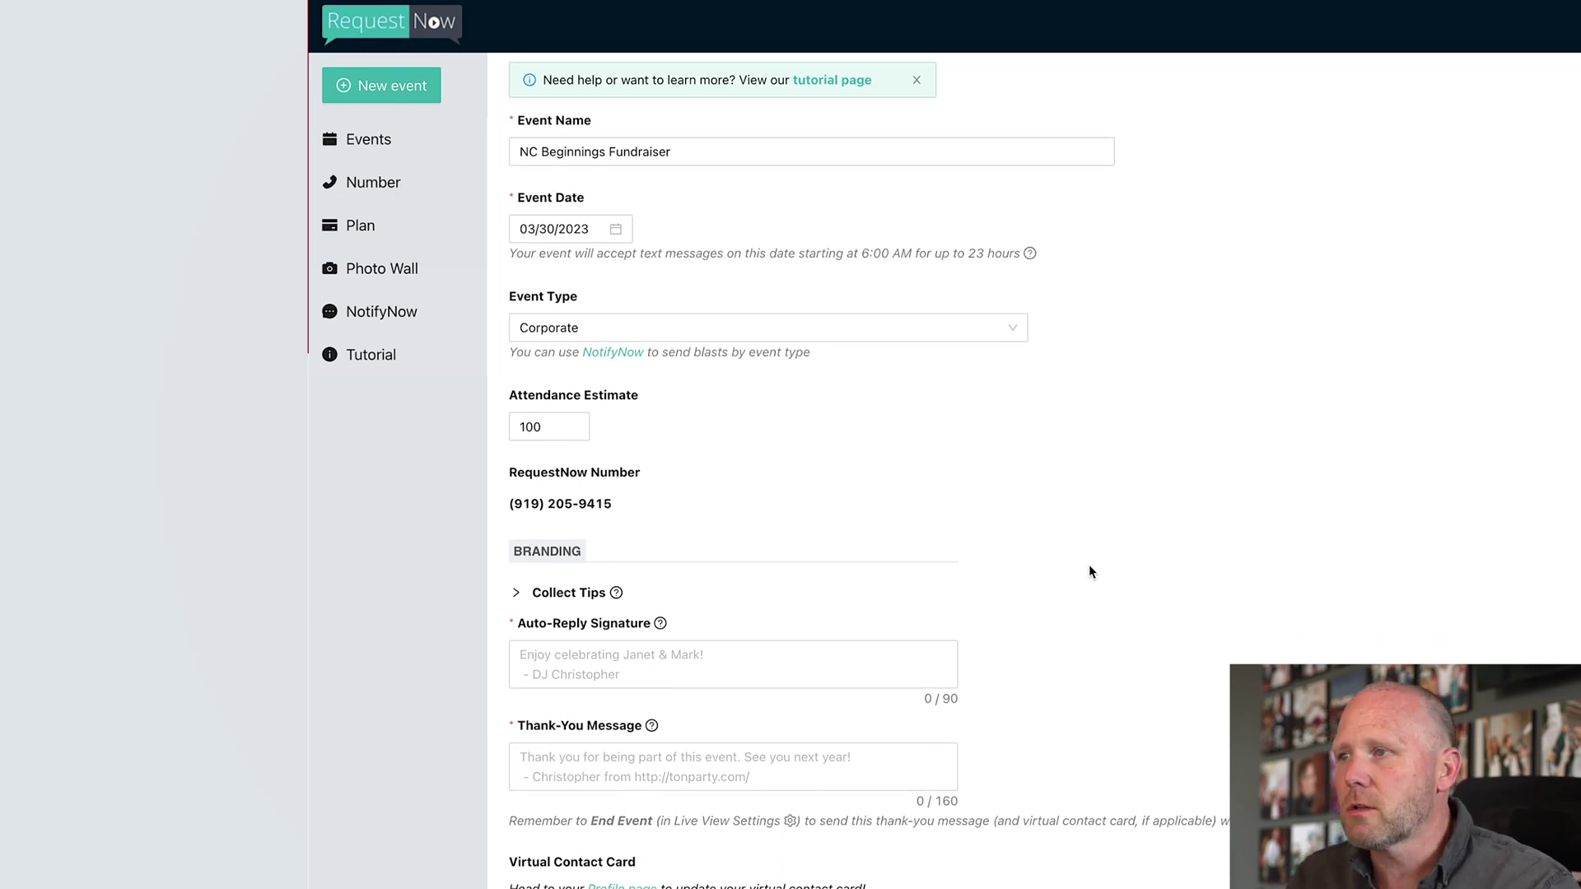
{"action": "scroll", "coordinate": [1089, 567], "scroll_direction": "down", "scroll_amount": 2}
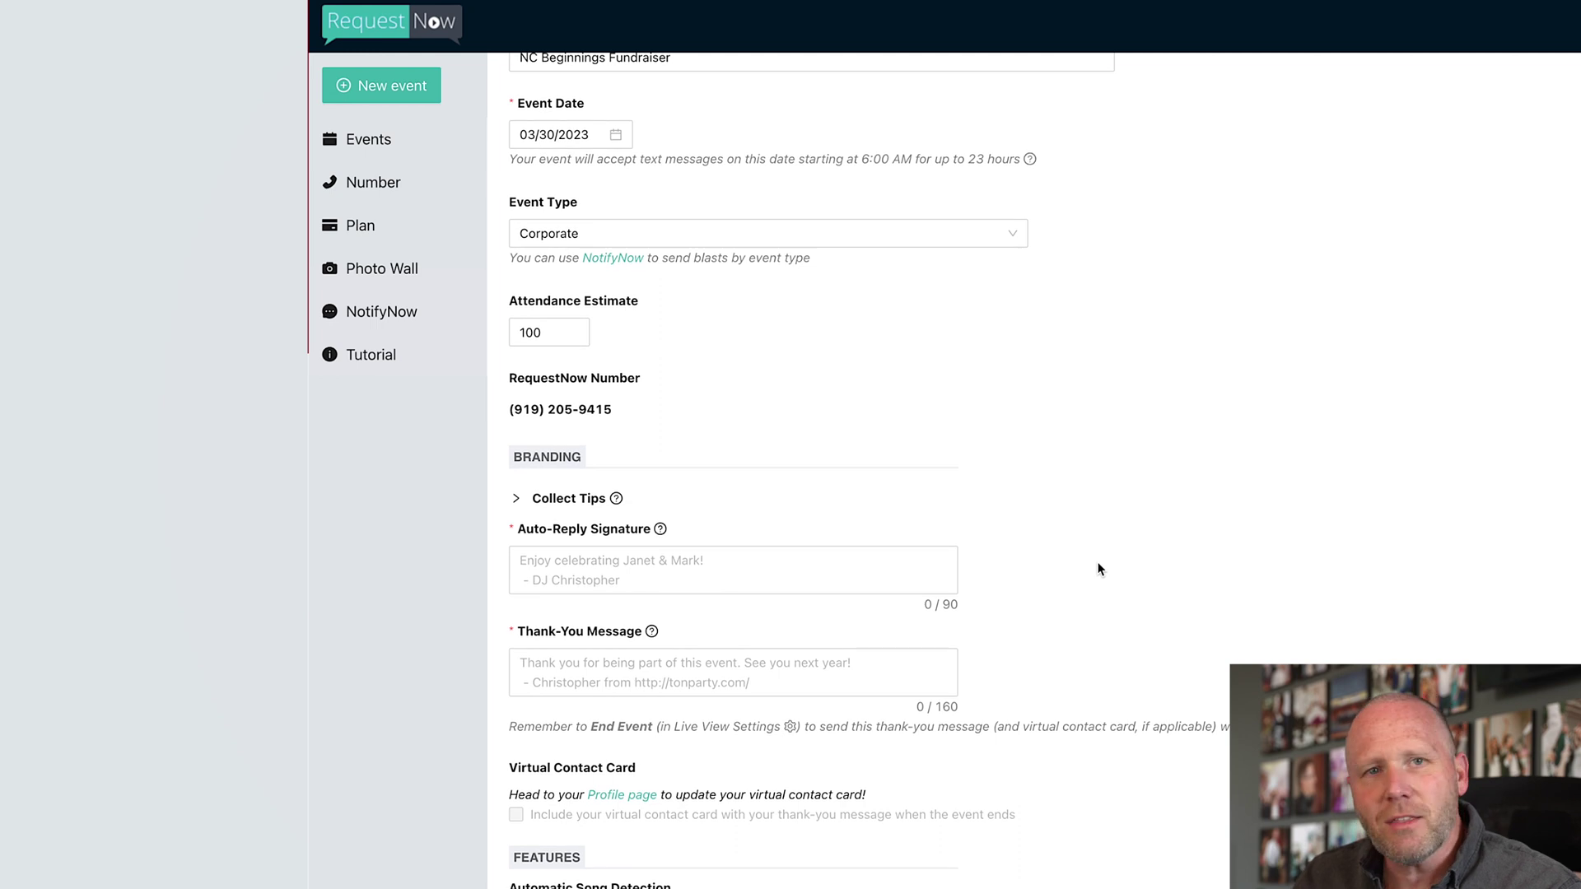
{"action": "scroll", "coordinate": [1097, 565], "scroll_direction": "down", "scroll_amount": 2}
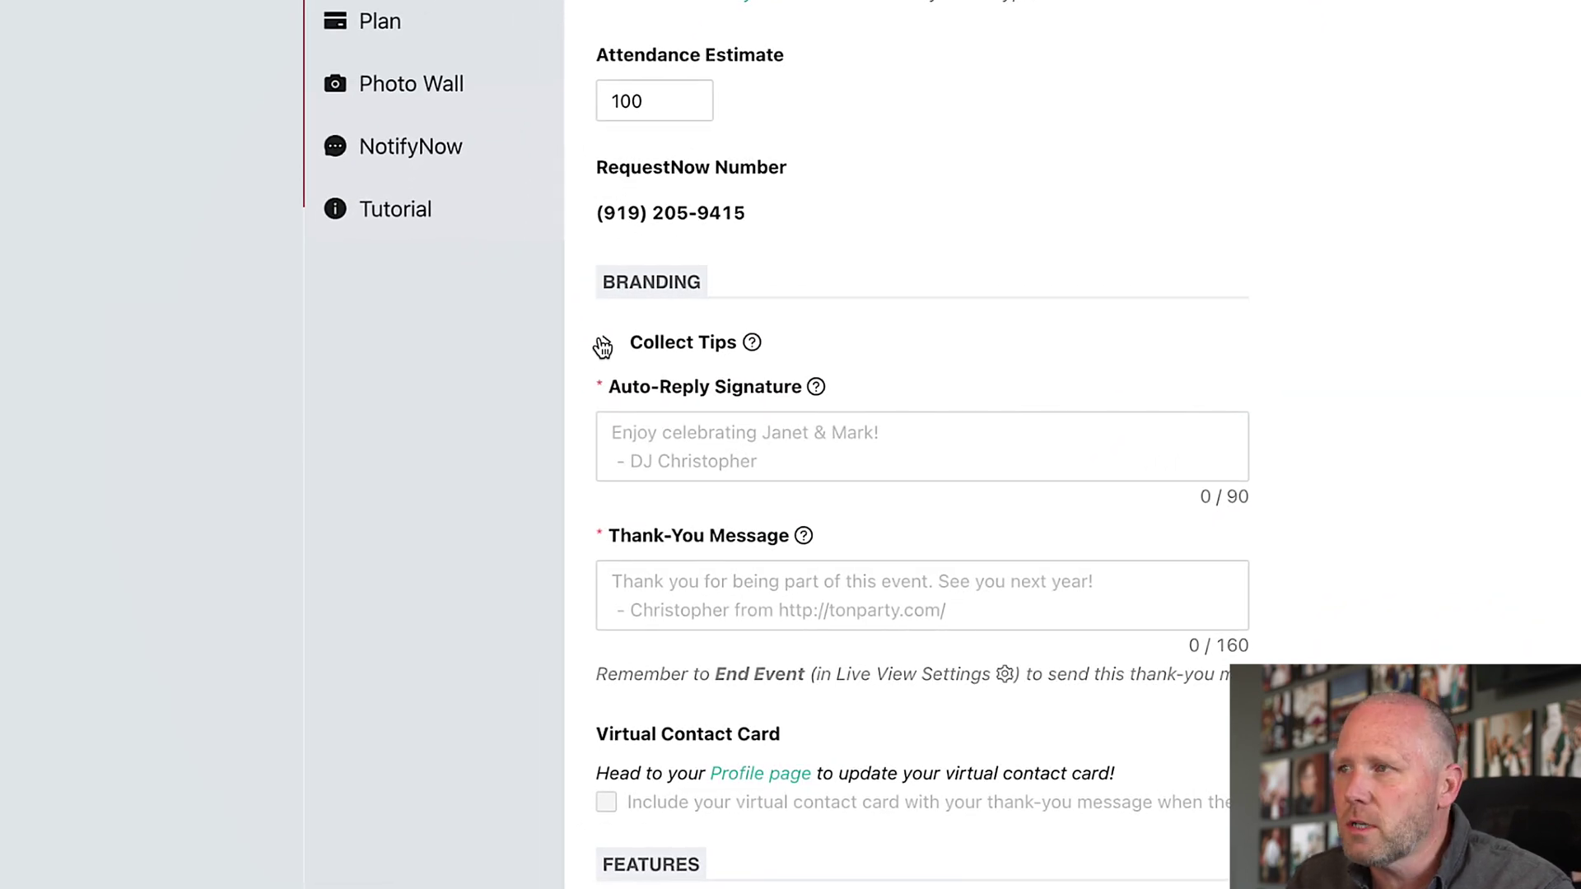
{"action": "left_click", "coordinate": [606, 346]}
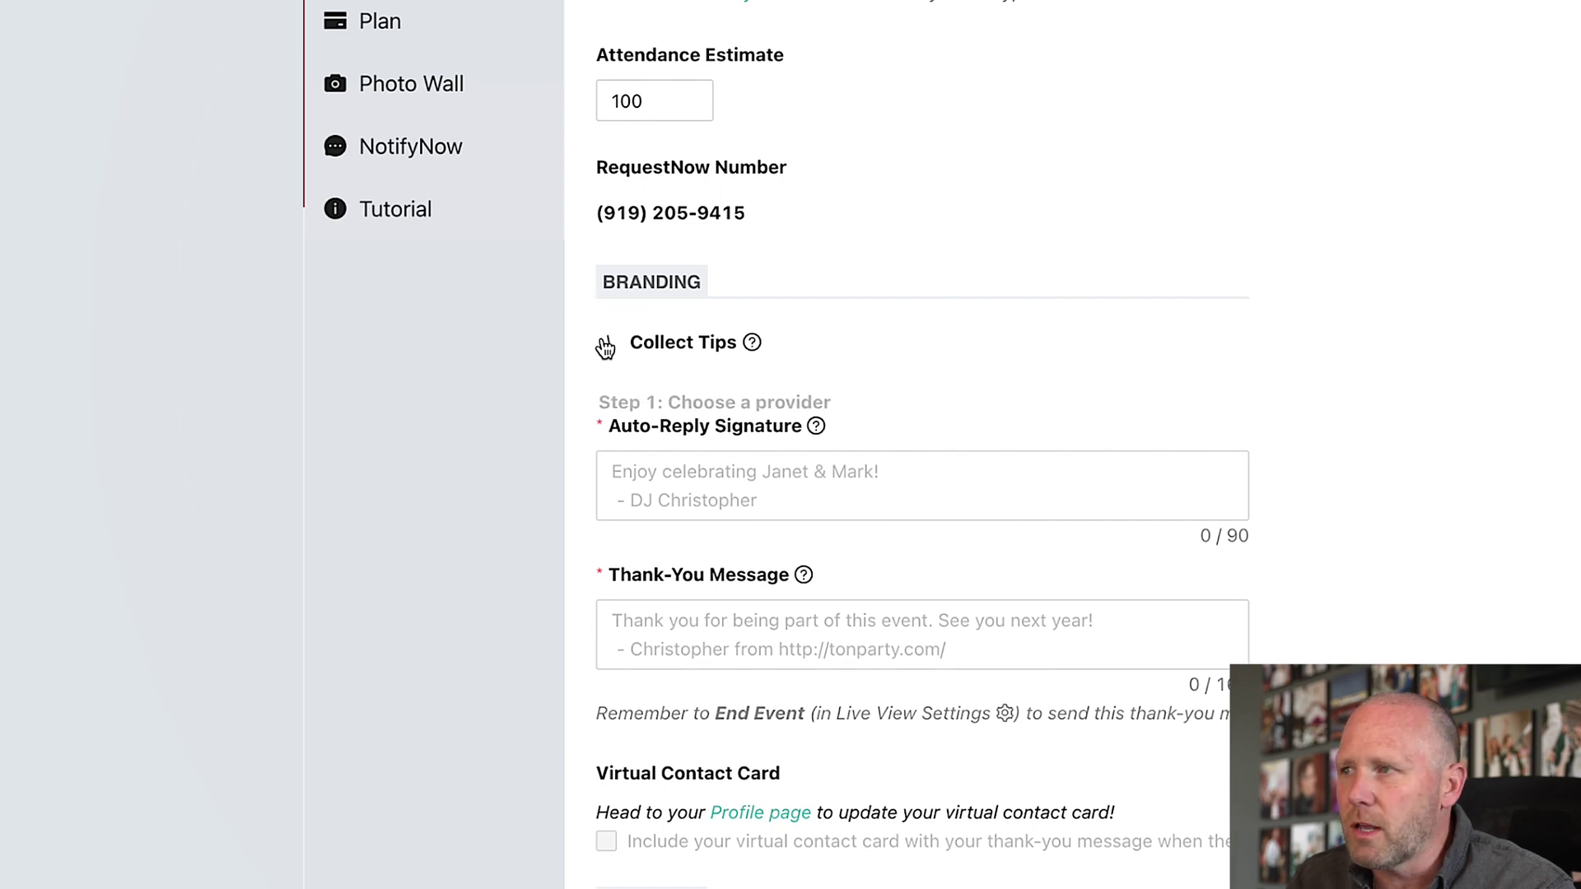
{"action": "left_click", "coordinate": [998, 463]}
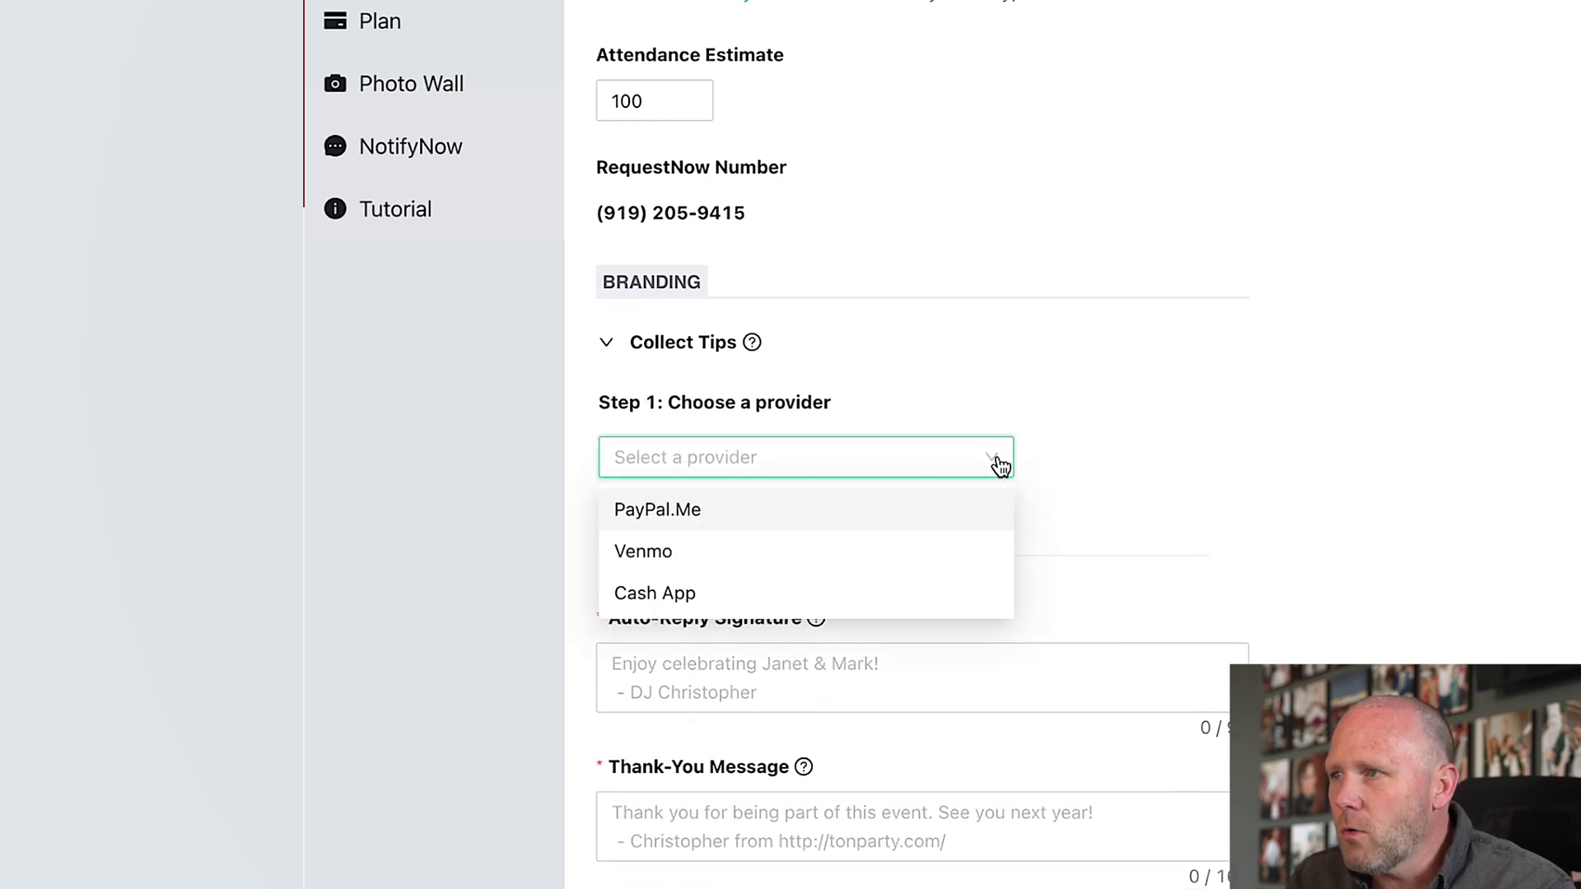
{"action": "left_click", "coordinate": [1227, 474]}
{"action": "left_click", "coordinate": [608, 343]}
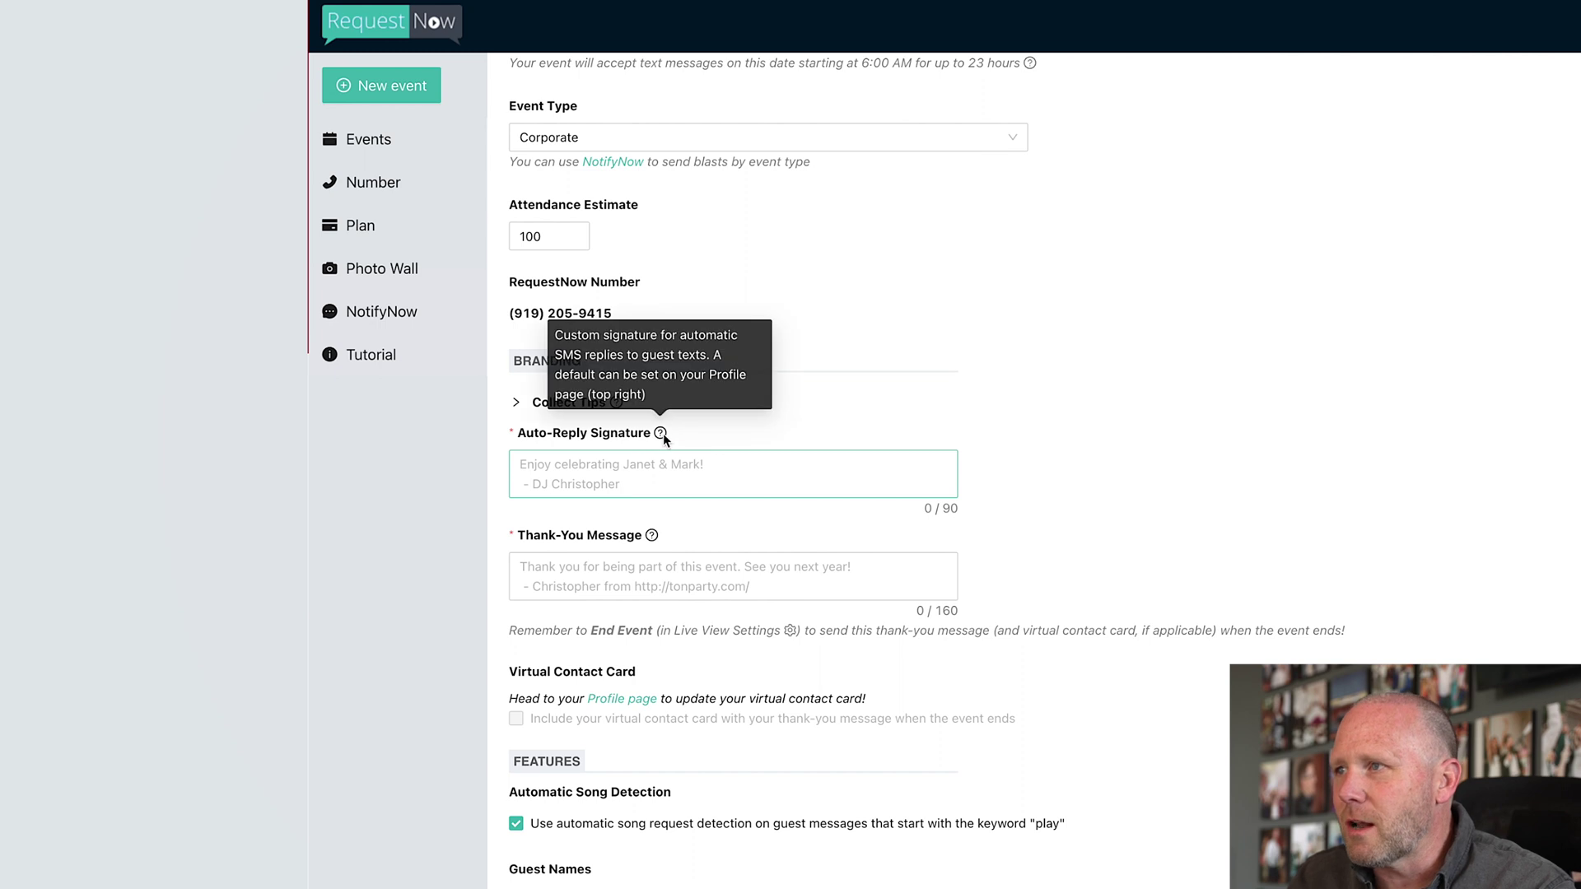
Step: Set the auto-reply signature to 'Thanks for the request! Hope you're having a good time!' signed by the DJ
{"action": "left_click", "coordinate": [596, 474]}
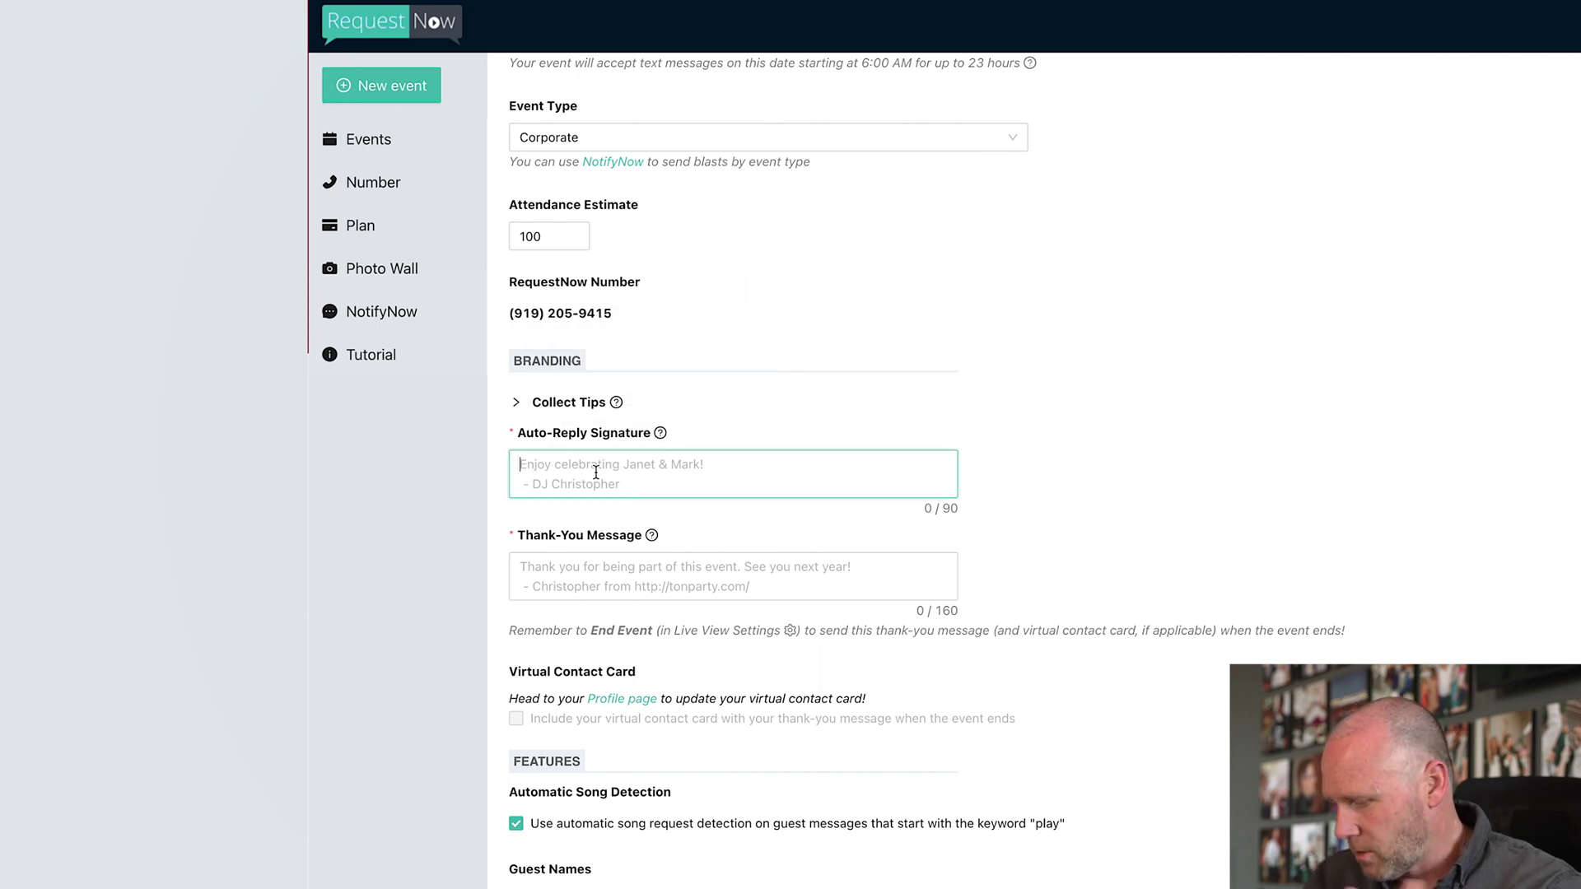
{"action": "type", "text": "Thanks for the request"}
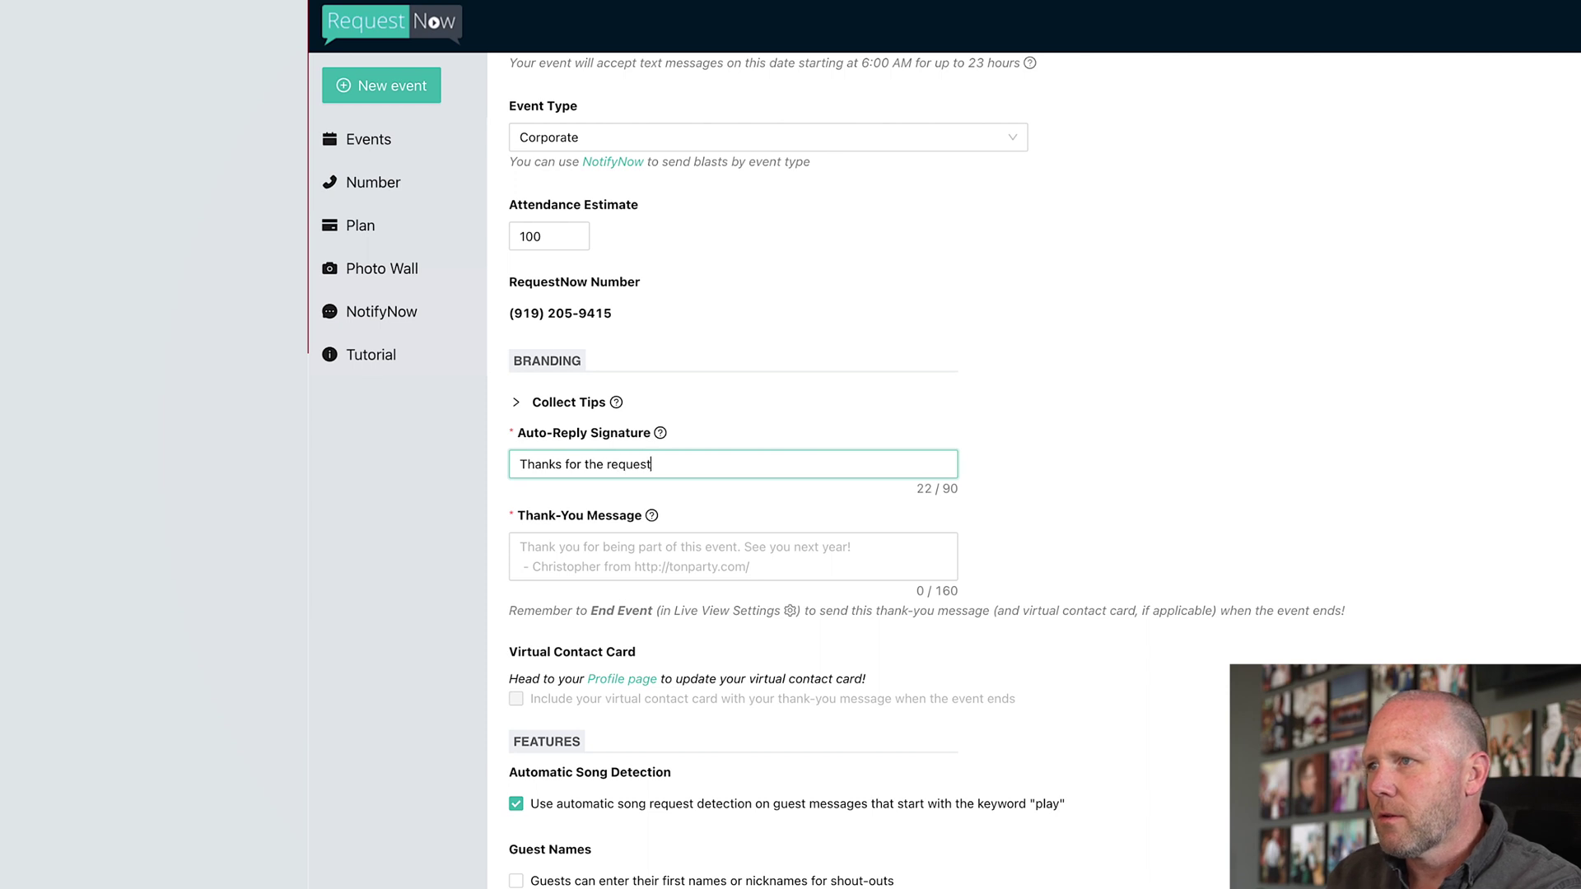
{"action": "type", "text": "! Hope you're having a good time! - DJ Joe Bunn"}
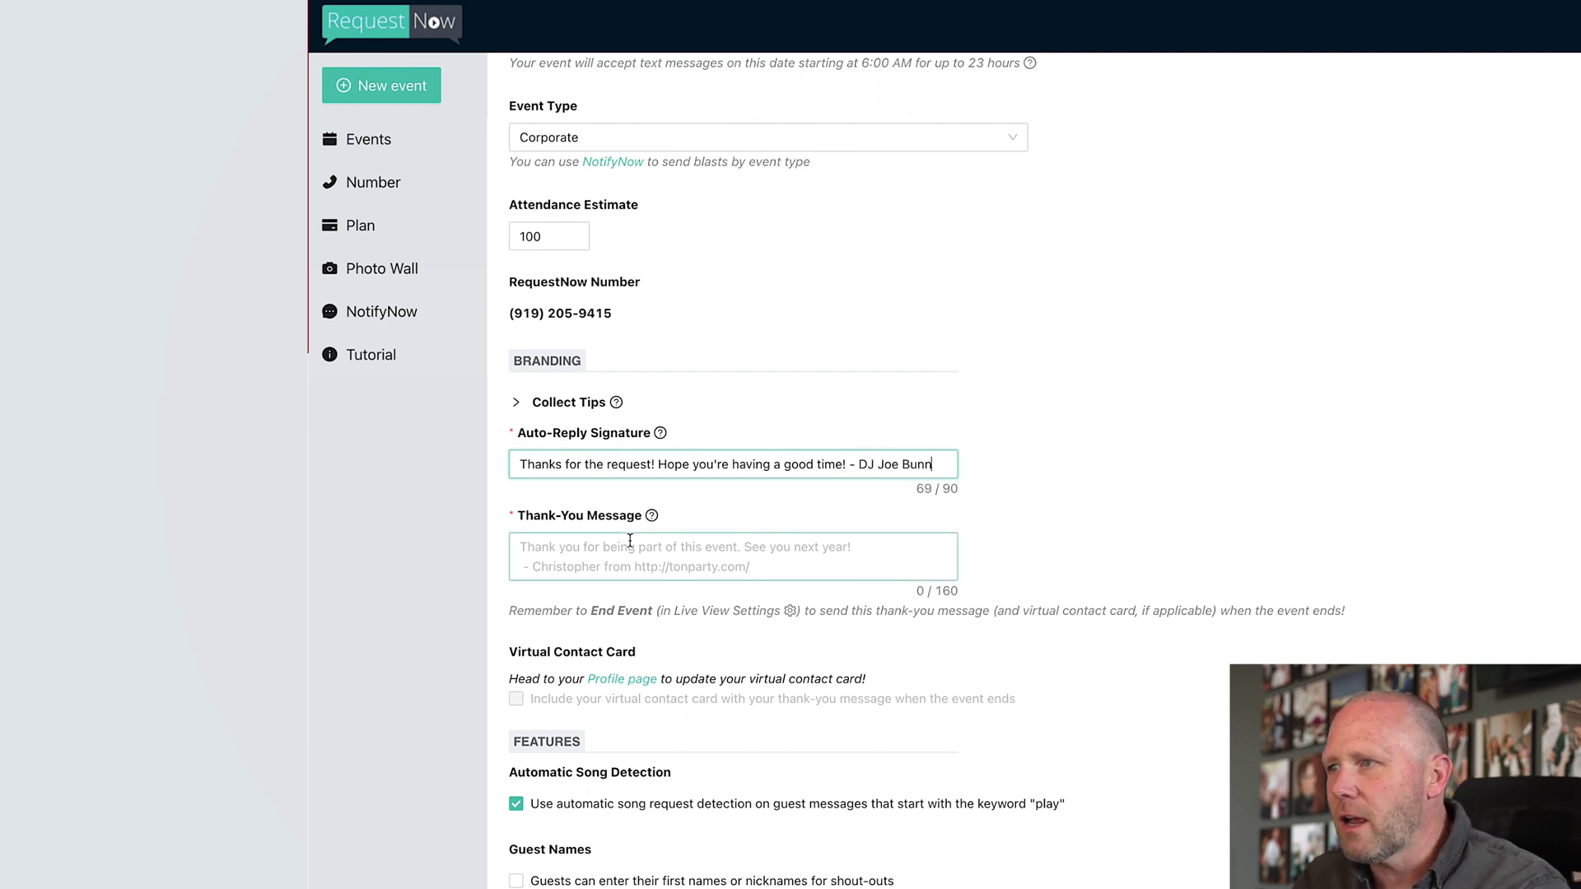
{"action": "left_click", "coordinate": [636, 548]}
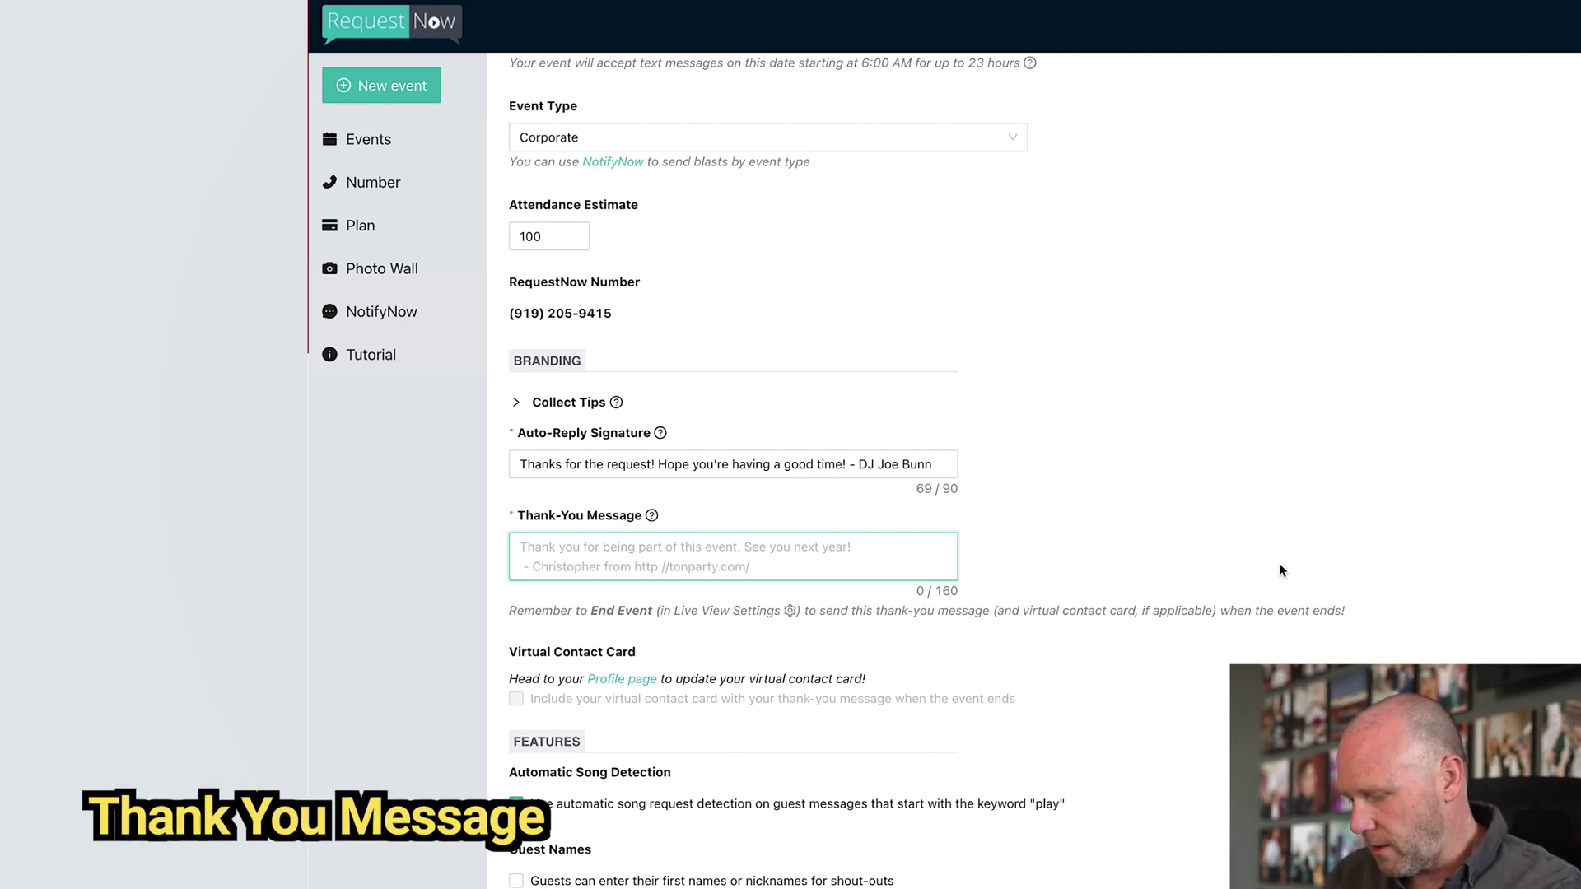
Step: Write a thank-you message hoping guests had a blast at the Beginnings Fundraiser, with an Instagram follow line
{"action": "type", "text": "Ho"}
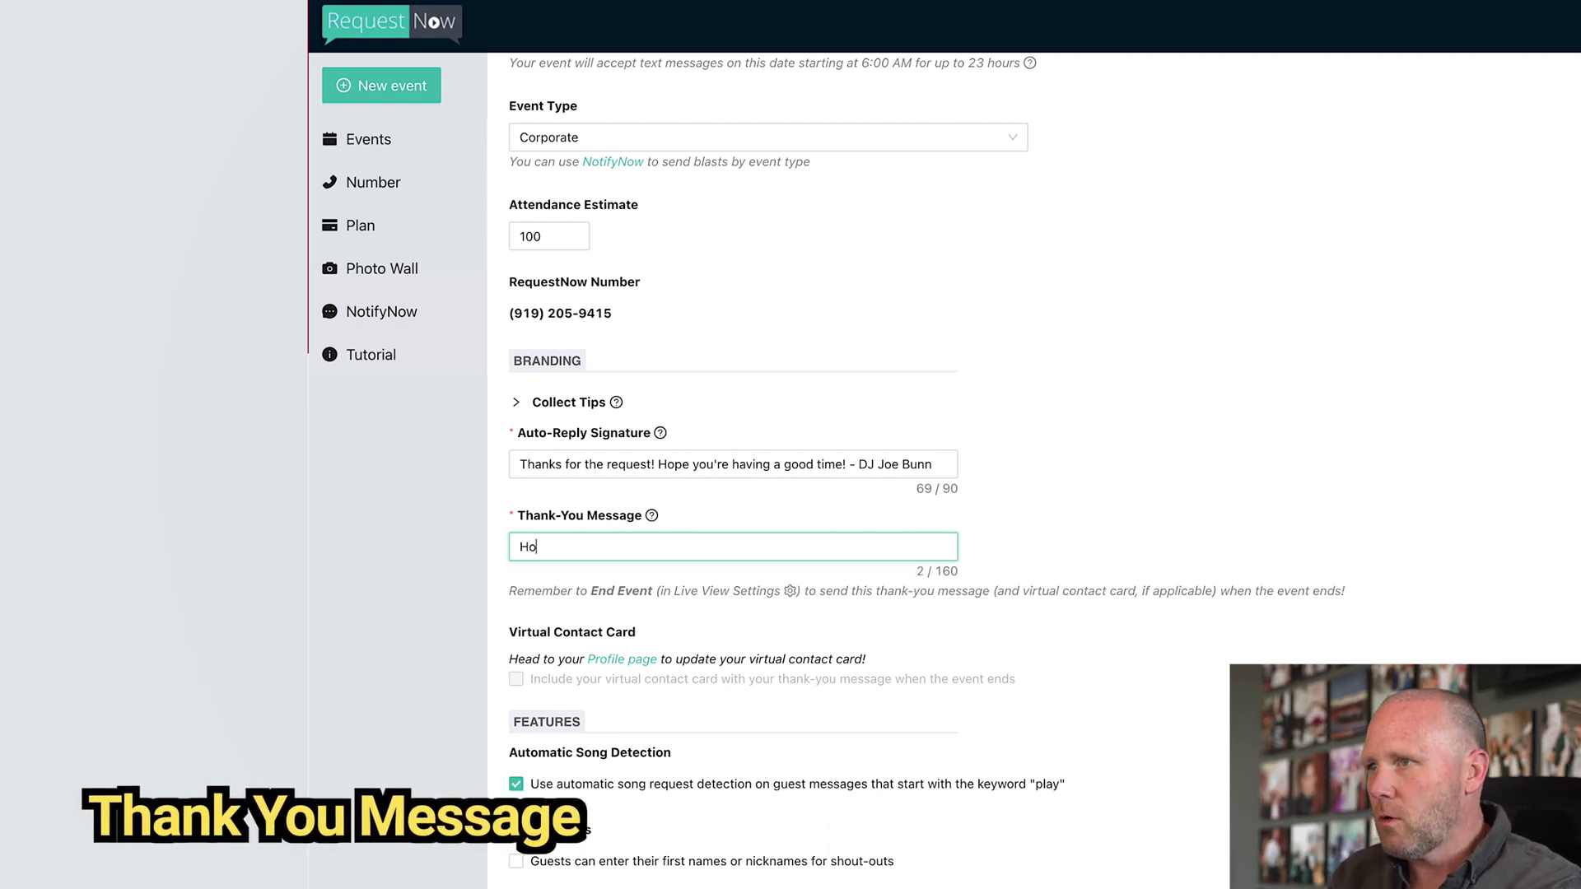
{"action": "type", "text": "pe you had a blast "}
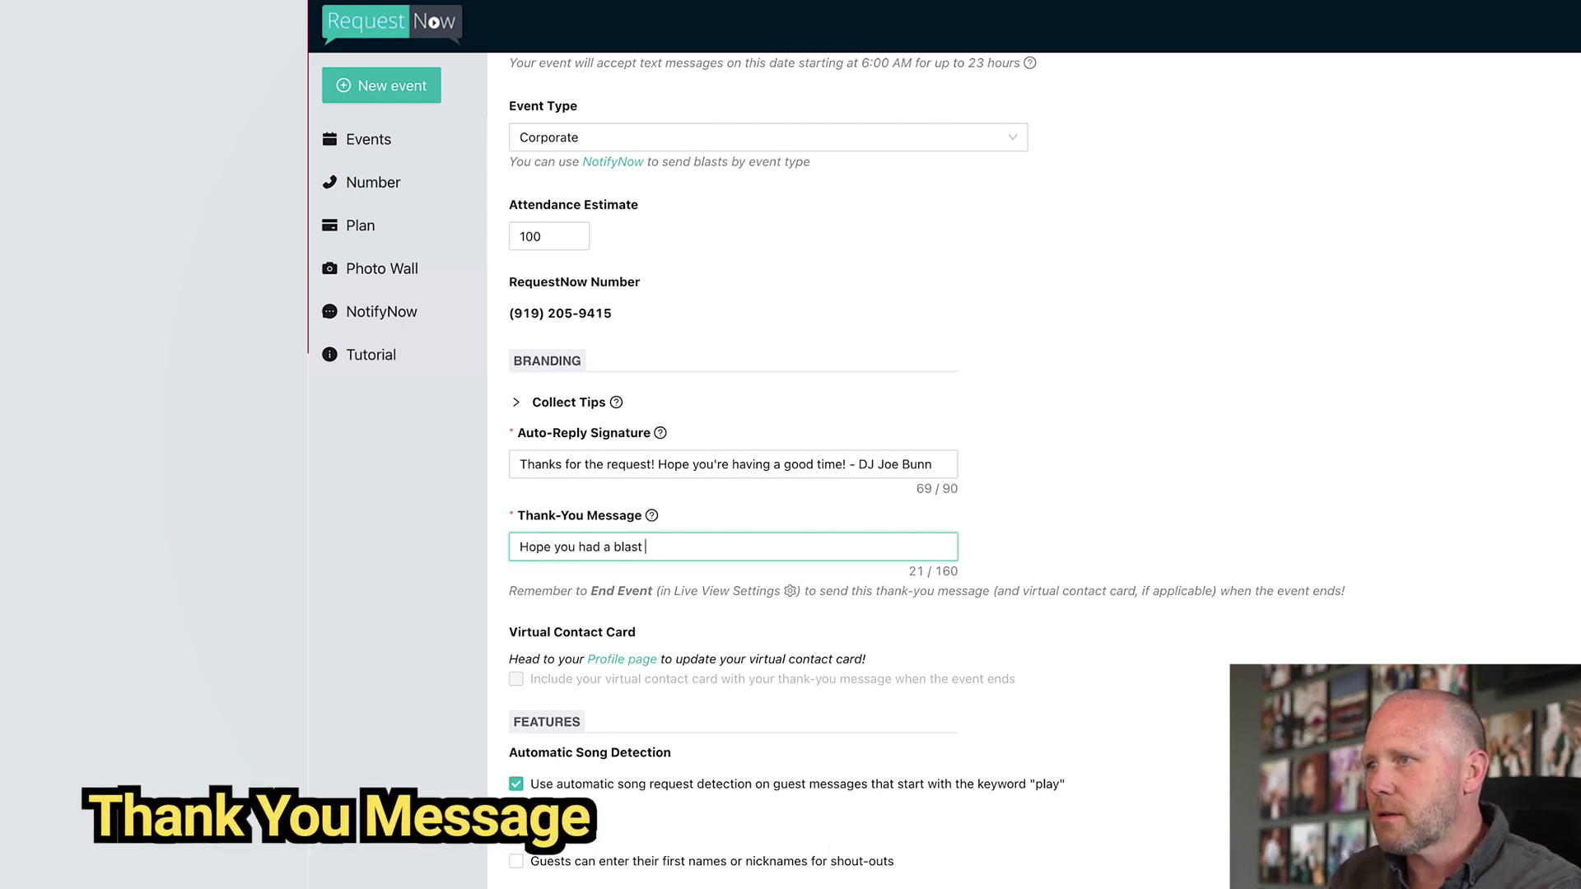
{"action": "type", "text": "tonight at "}
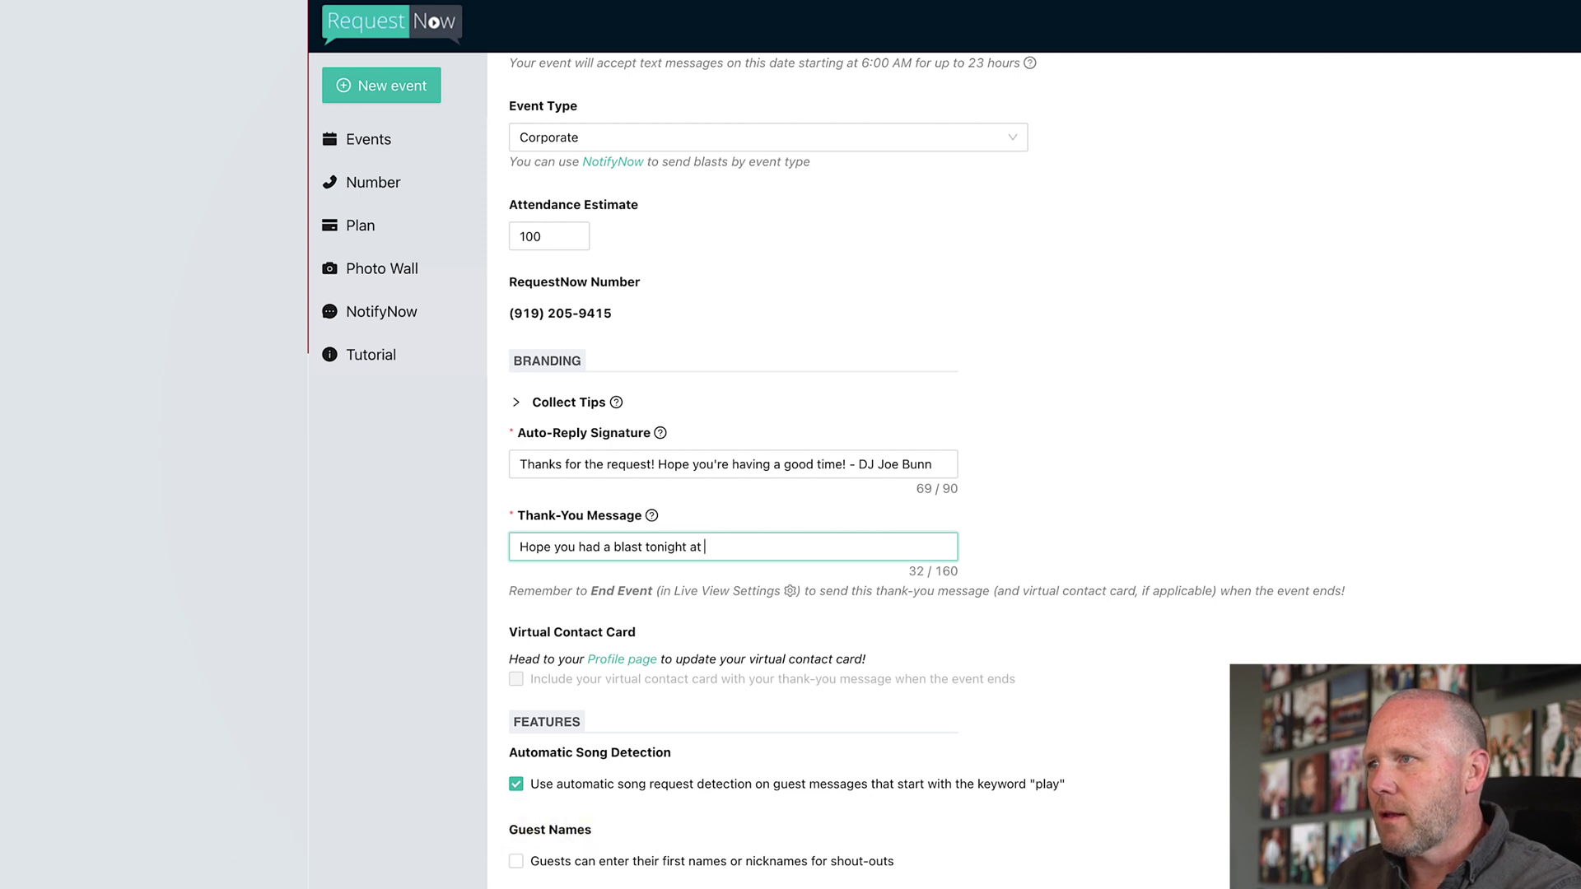
{"action": "type", "text": "the Begginnings Fundraiser!"}
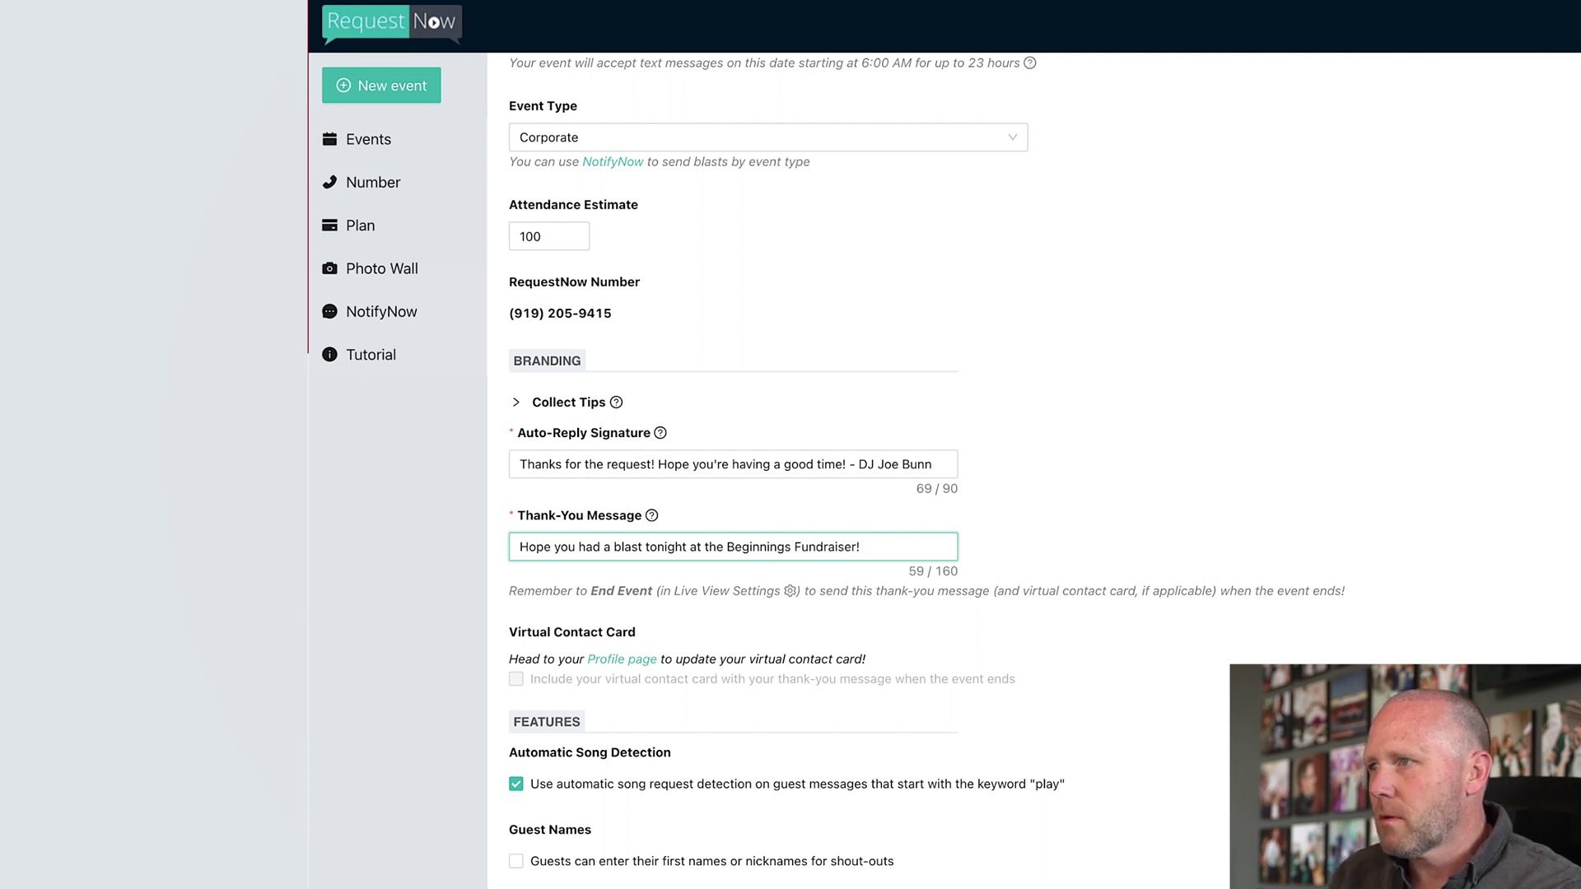
{"action": "type", "text": "again soon."}
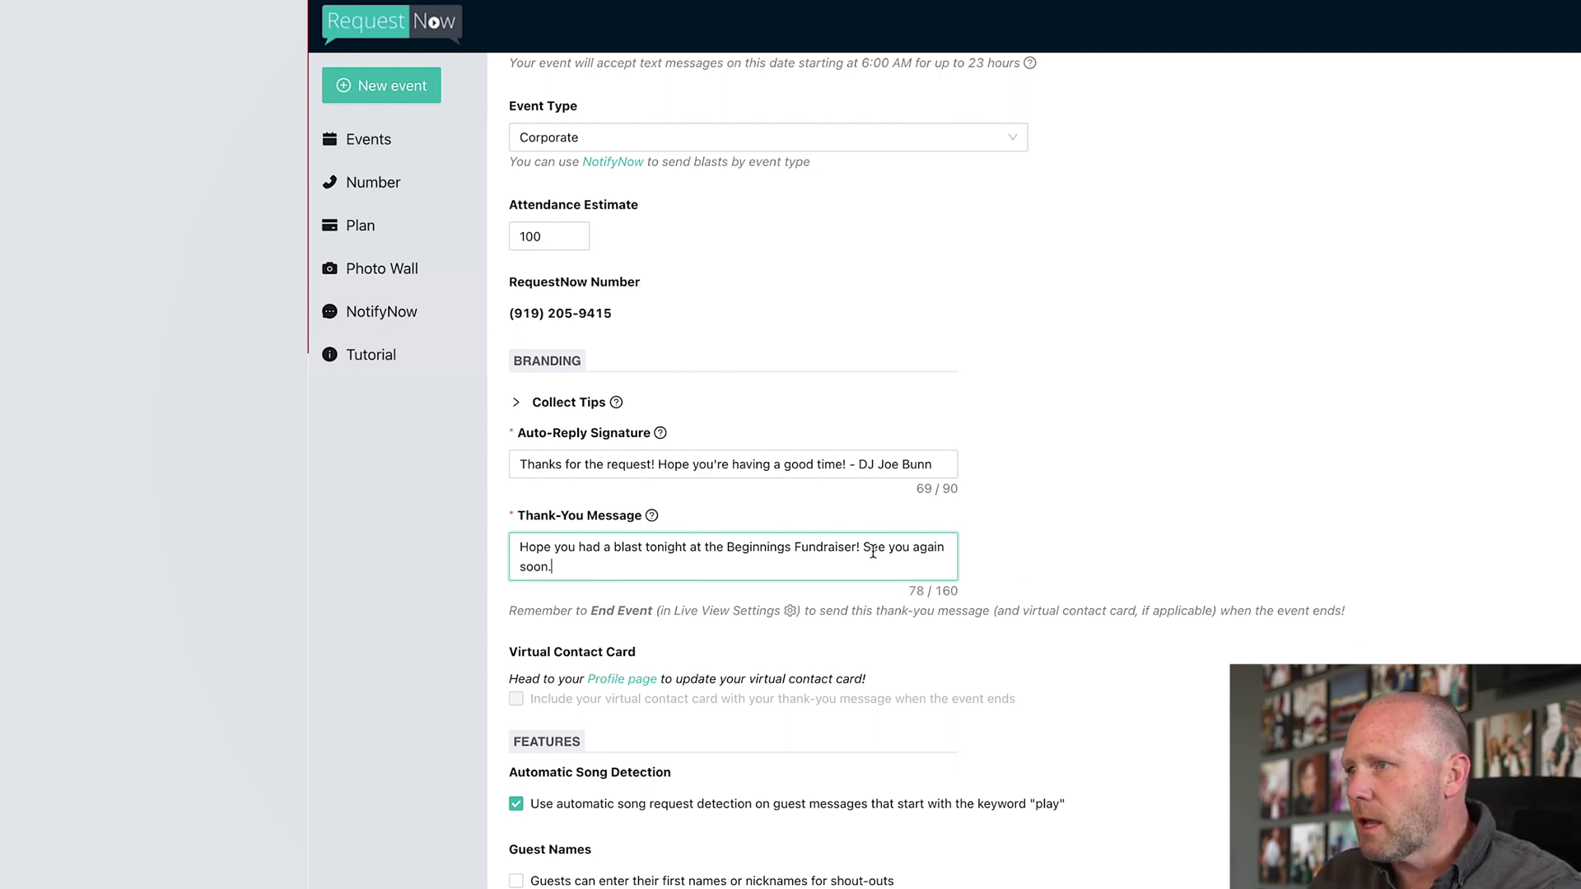
{"action": "left_click", "coordinate": [867, 548]}
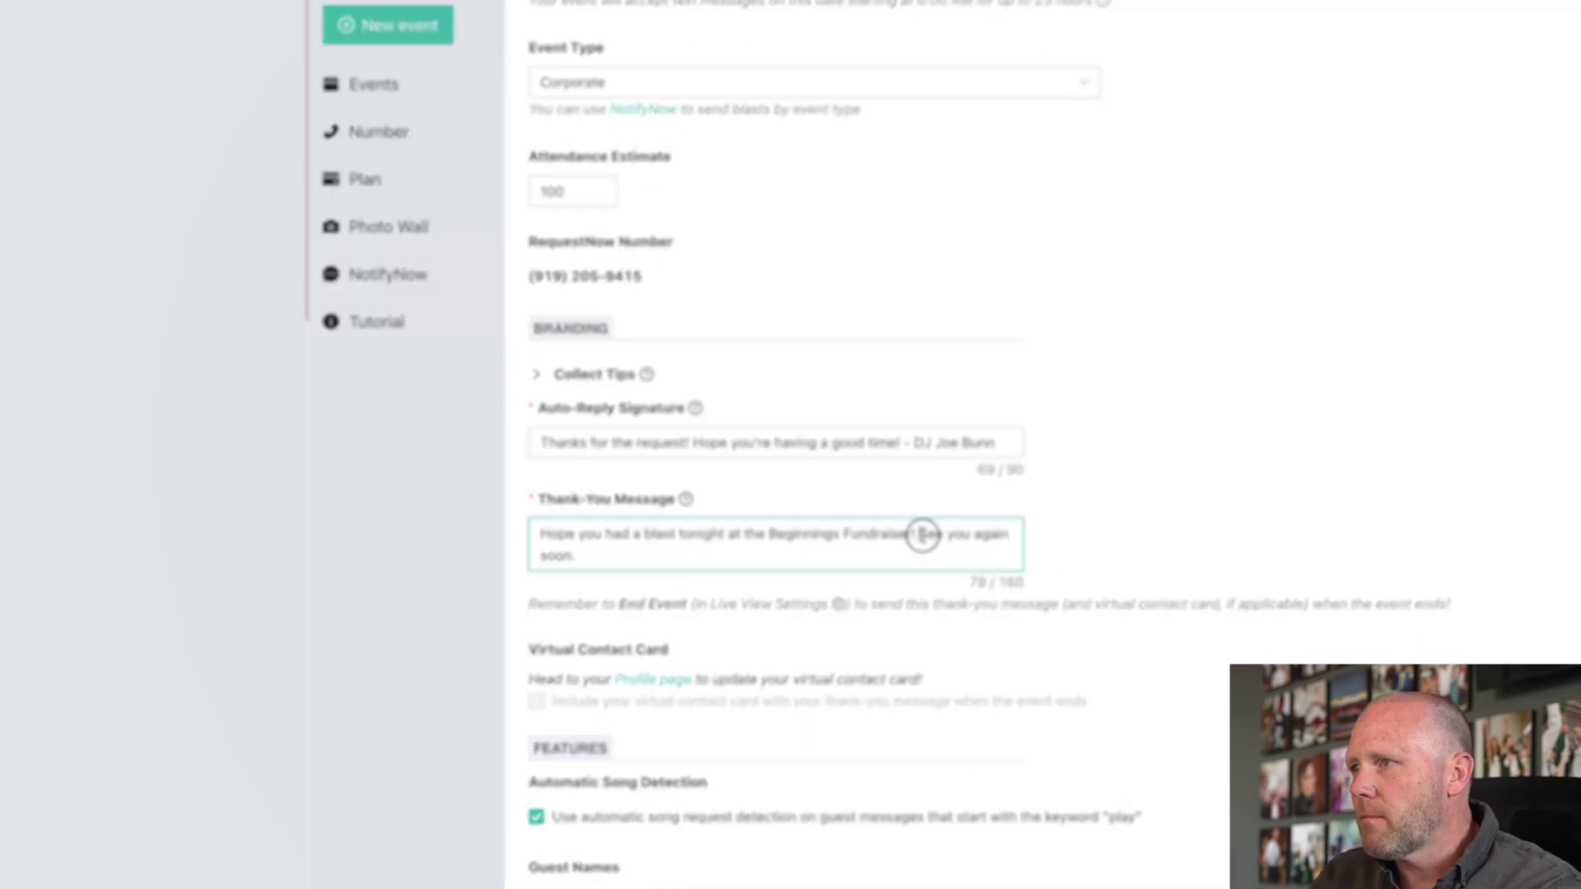
{"action": "type", "text": "Make to fo"}
{"action": "type", "text": "llow me on i"}
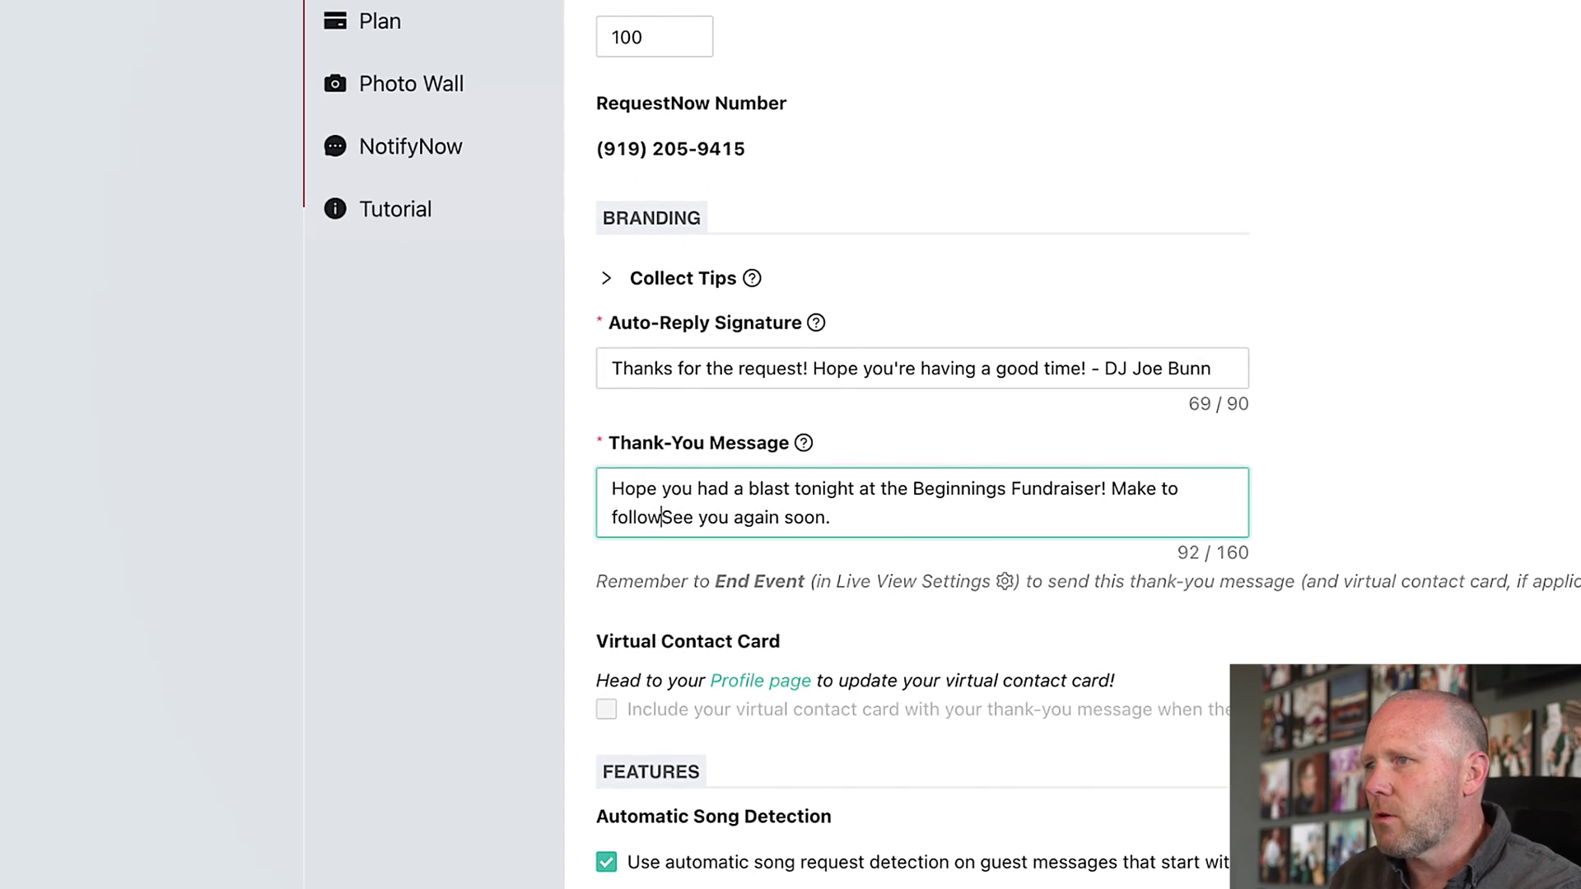
{"action": "type", "text": "nstagram @"}
{"action": "type", "text": "joebunn."}
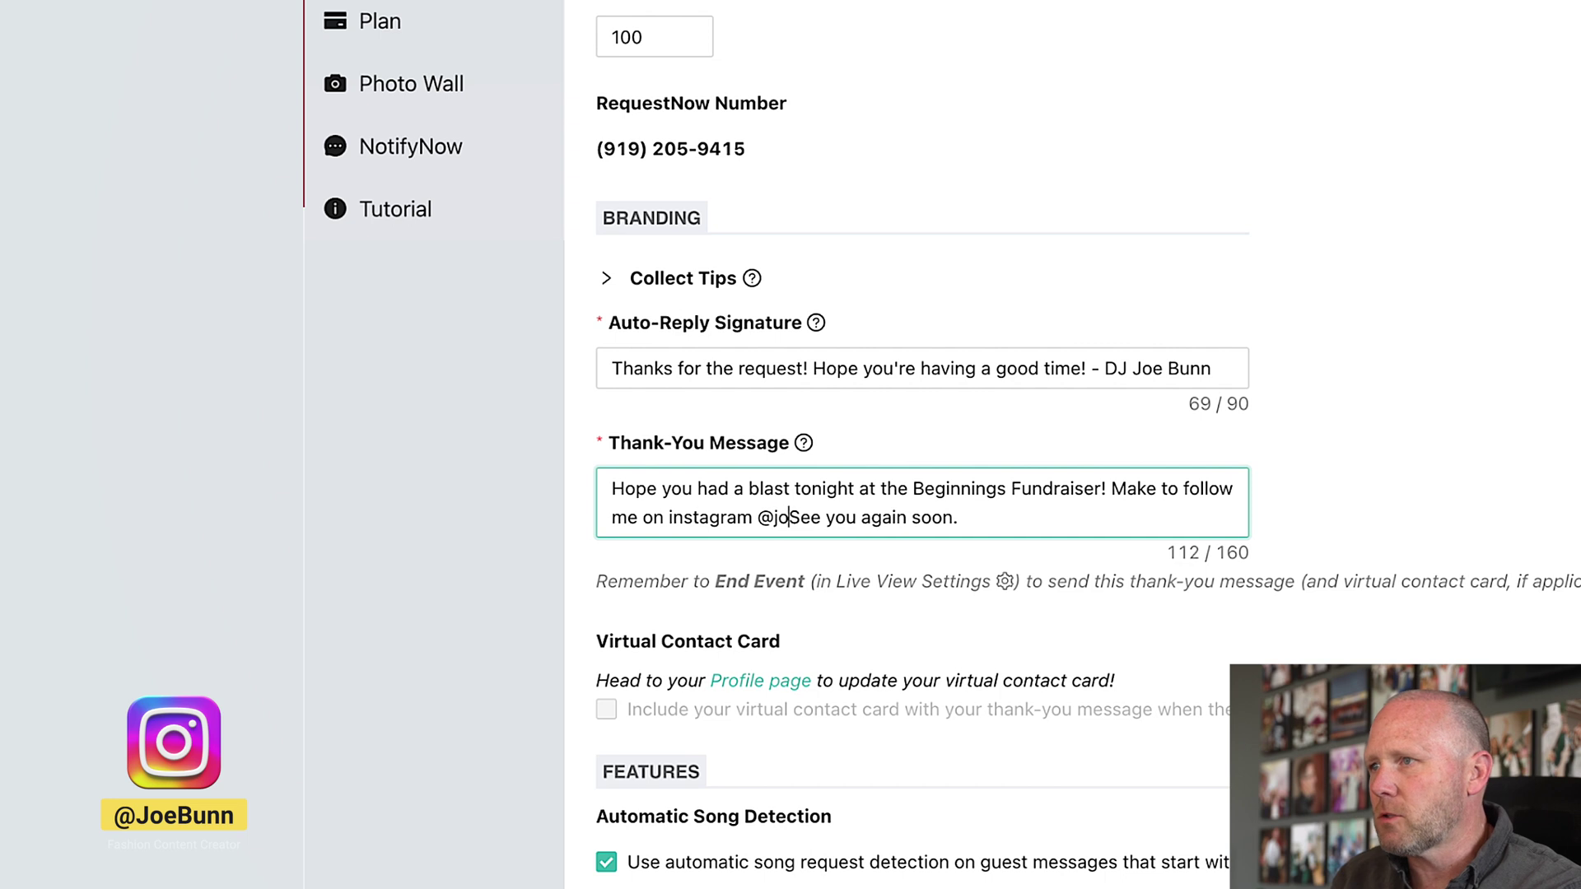
Step: End the thank-you message with an exclamation mark instead of a period
{"action": "left_click", "coordinate": [1058, 514]}
{"action": "key", "text": "BackSpace"}
{"action": "type", "text": "!"}
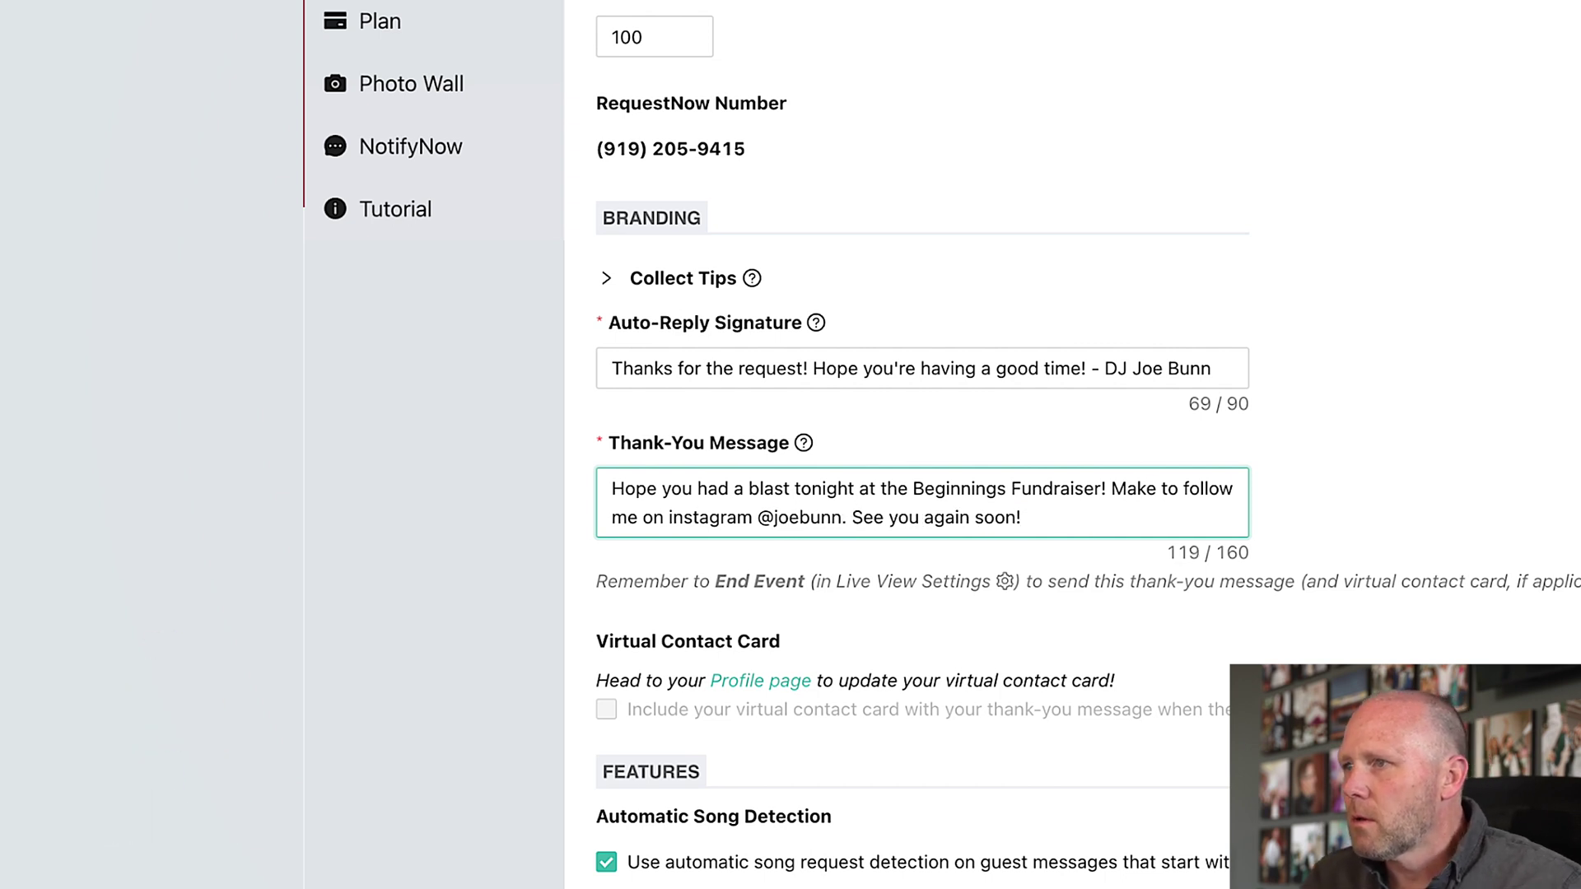
{"action": "scroll", "coordinate": [1189, 453], "scroll_direction": "down", "scroll_amount": 2}
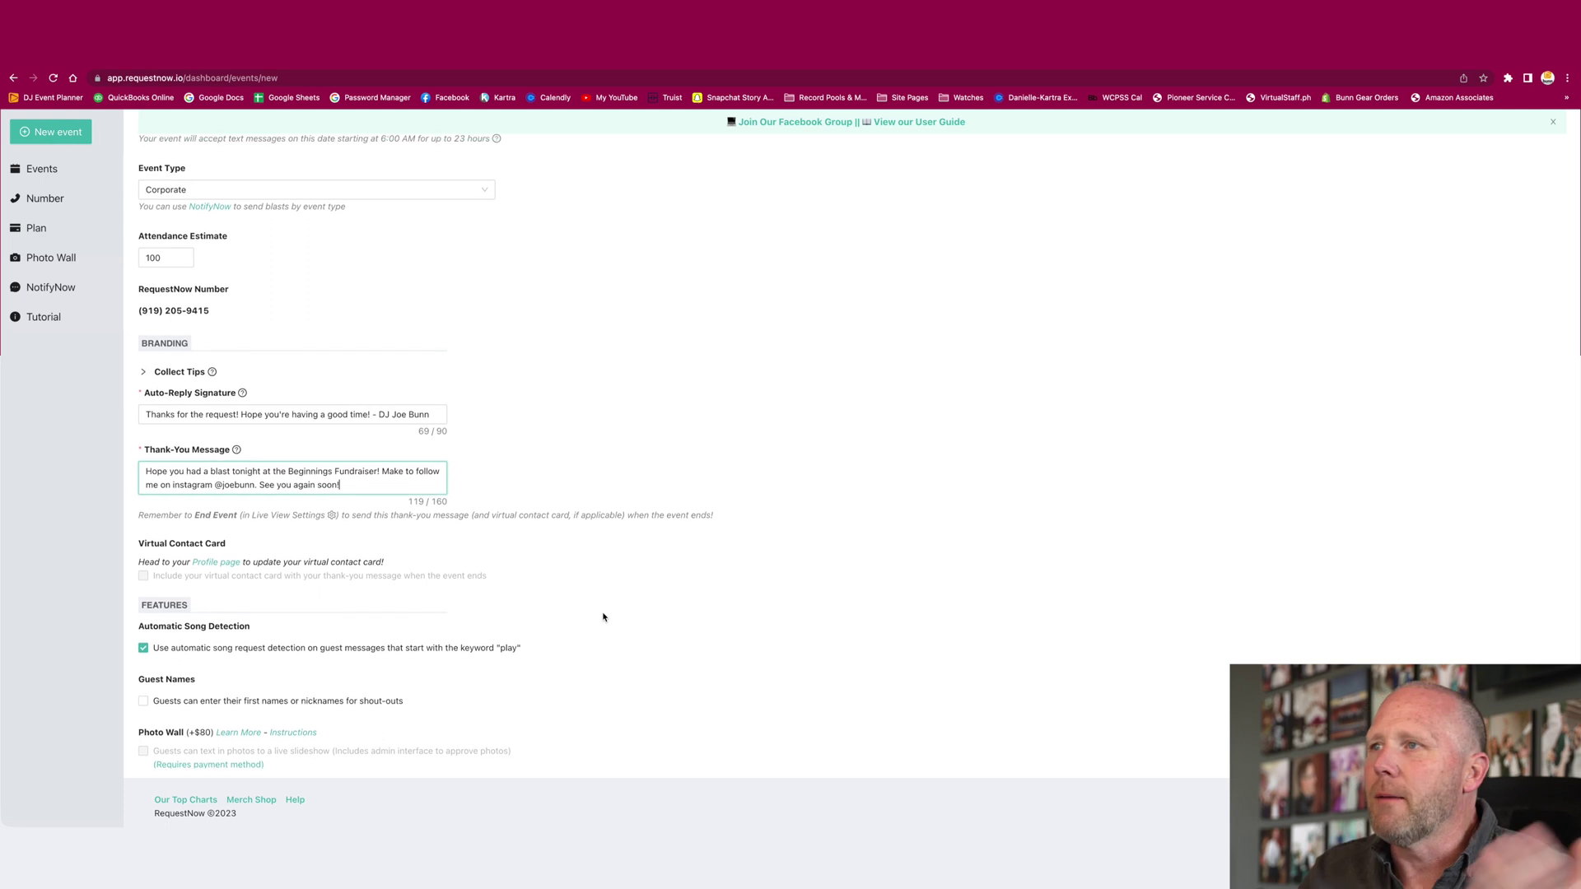
Step: Create the NC Beginnings Fundraiser event
{"action": "scroll", "coordinate": [603, 617], "scroll_direction": "up", "scroll_amount": 5}
{"action": "scroll", "coordinate": [602, 617], "scroll_direction": "down", "scroll_amount": 6}
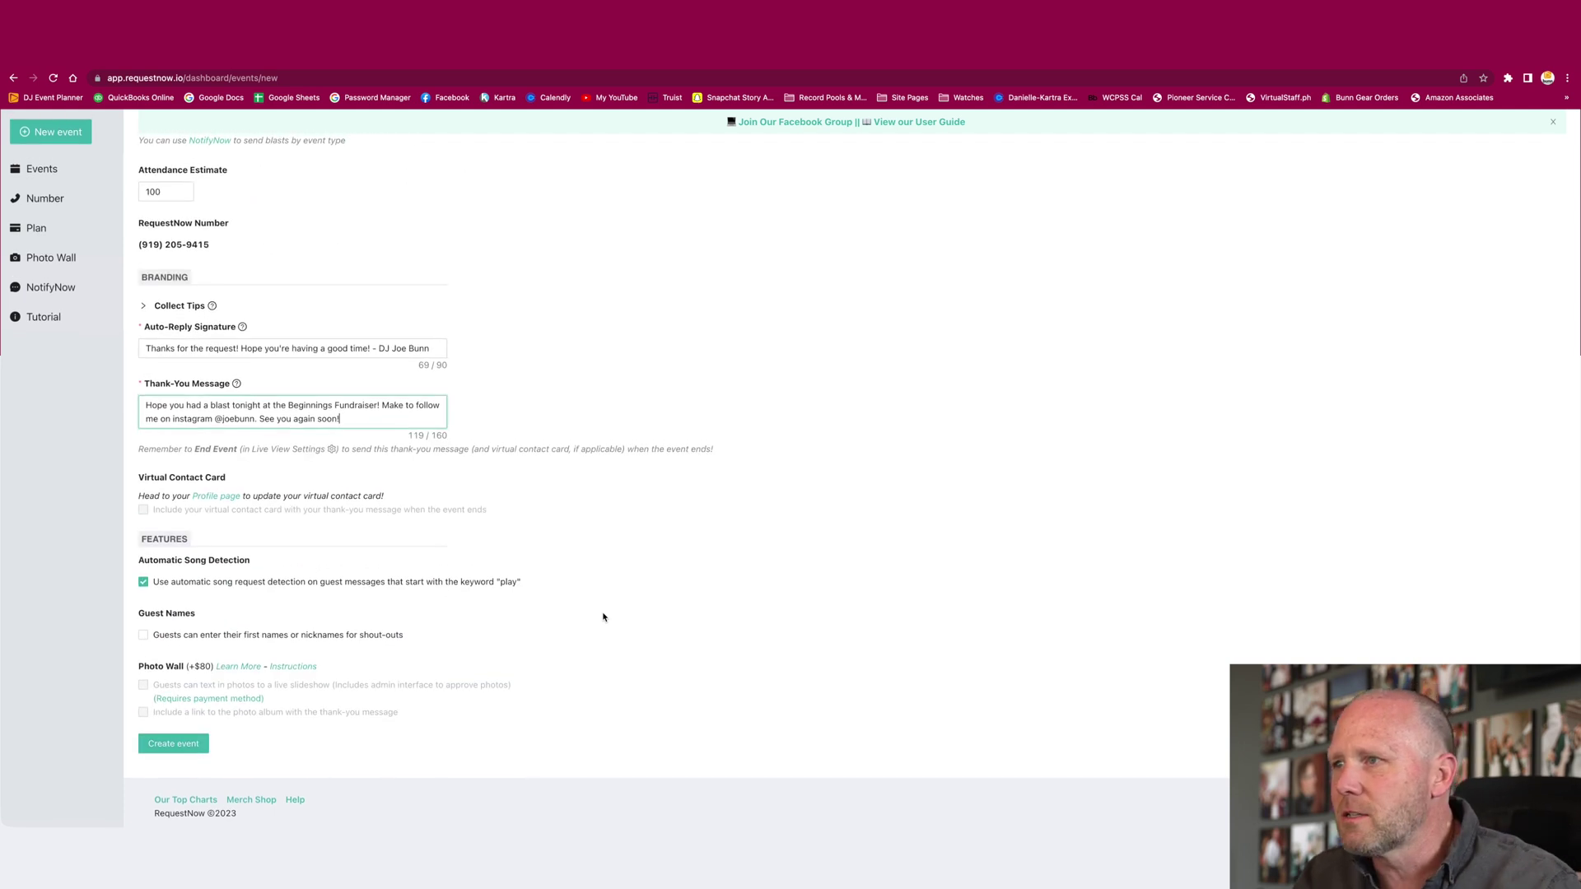
{"action": "left_click", "coordinate": [178, 751]}
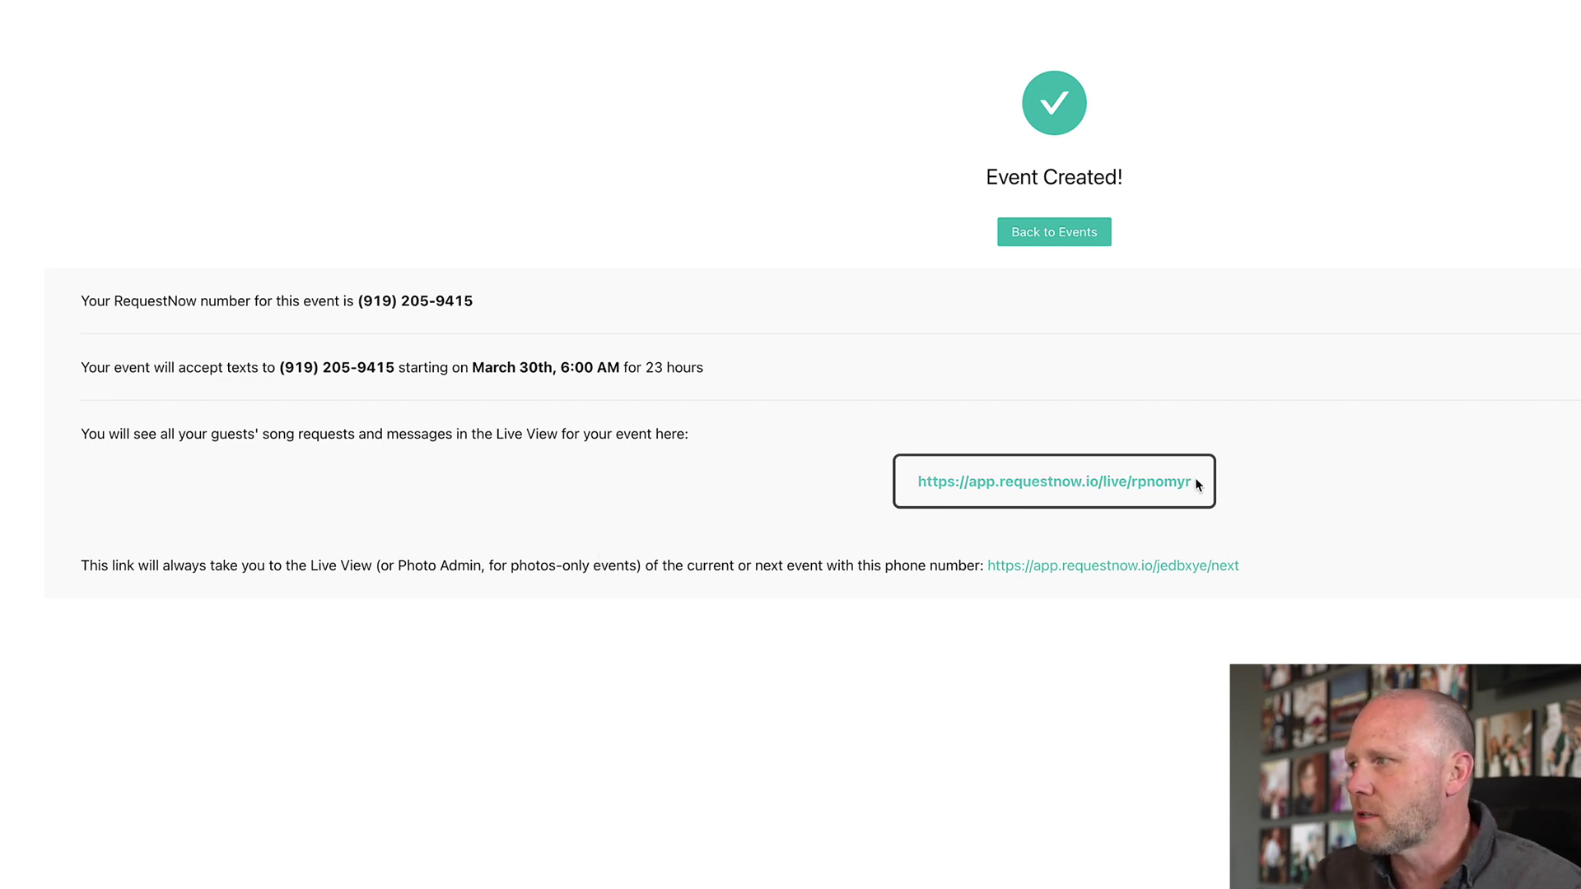
Step: Copy the Live View link from the Event Created page into a new browser tab
{"action": "left_click", "coordinate": [1109, 483]}
{"action": "left_click_drag", "start_coordinate": [1202, 483], "coordinate": [895, 485]}
{"action": "key", "text": "super+c"}
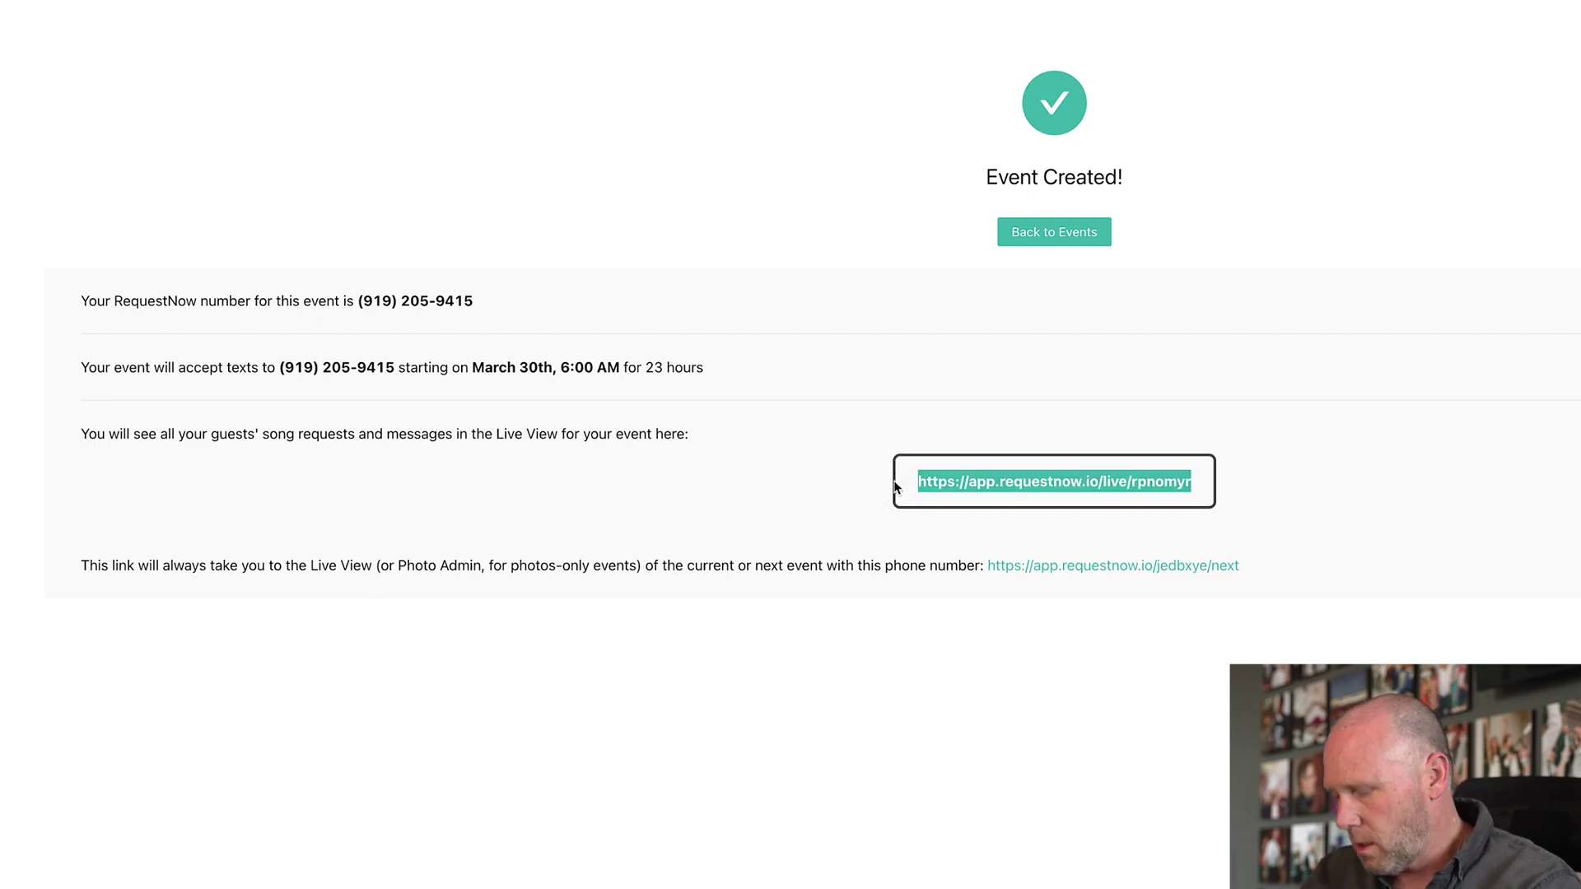
{"action": "key", "text": "super+t"}
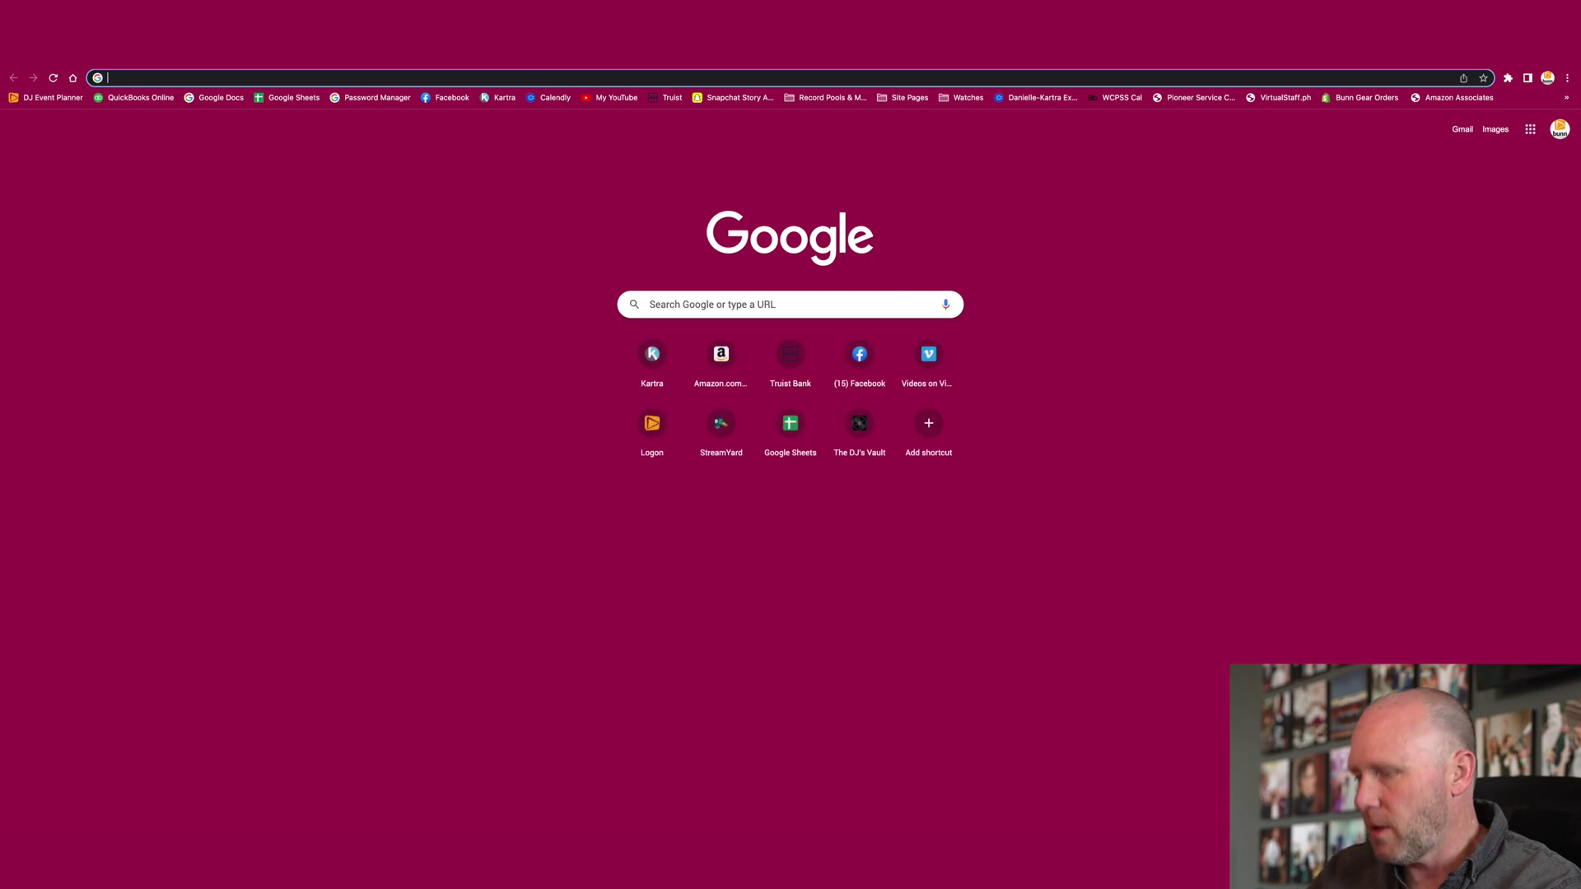
Step: Load the event's Live View from the copied link
{"action": "key", "text": "super+v"}
{"action": "key", "text": "Return"}
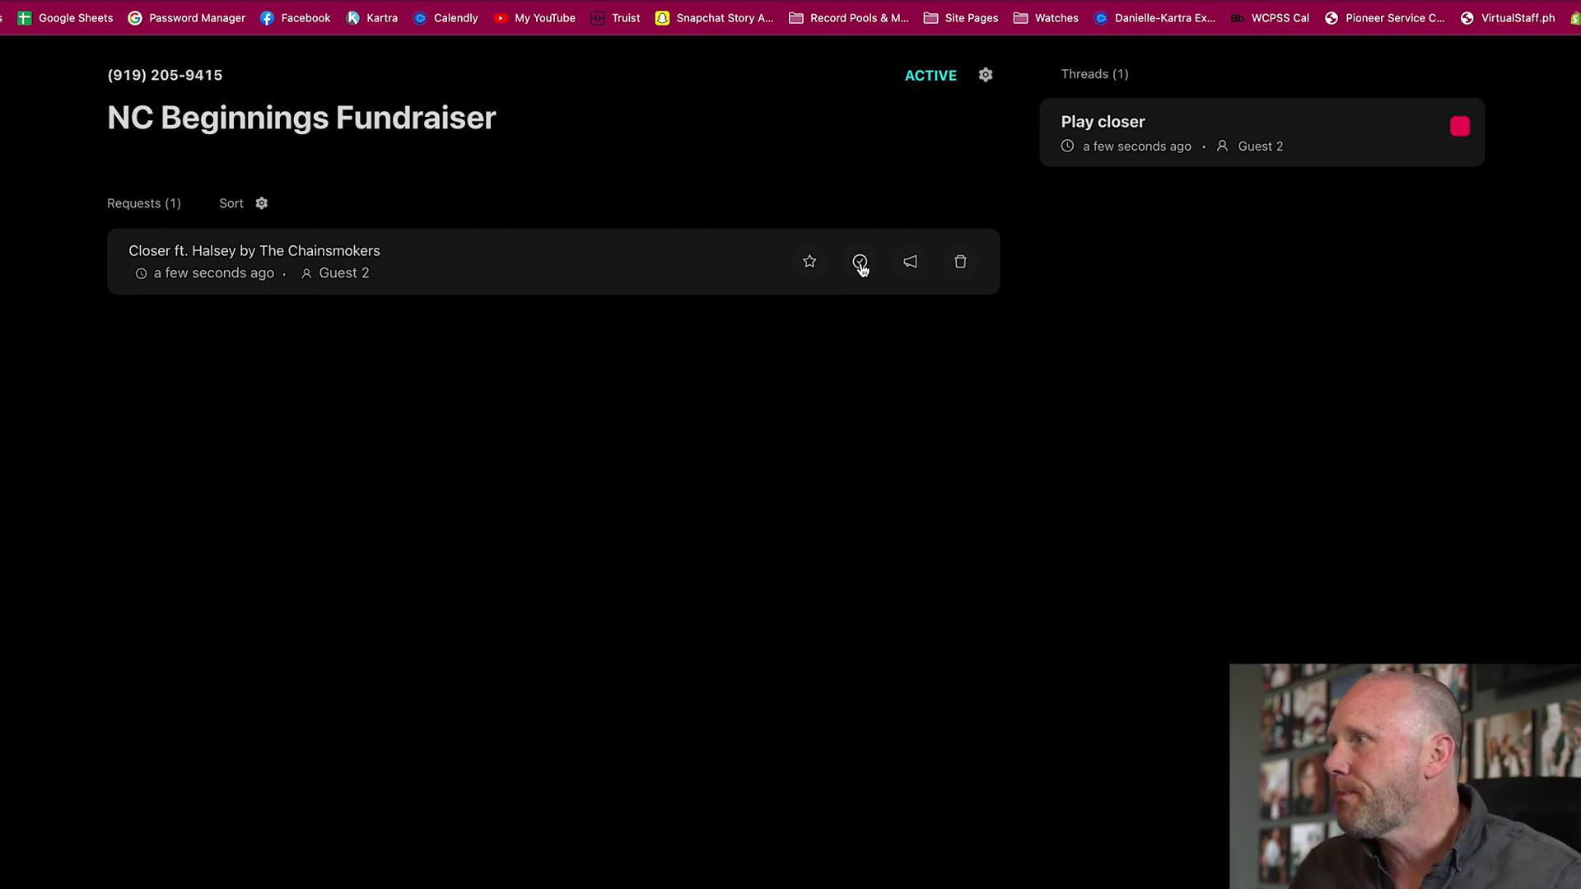
Step: Start a reply to Guest 2's Closer ft. Halsey request
{"action": "left_click", "coordinate": [917, 268]}
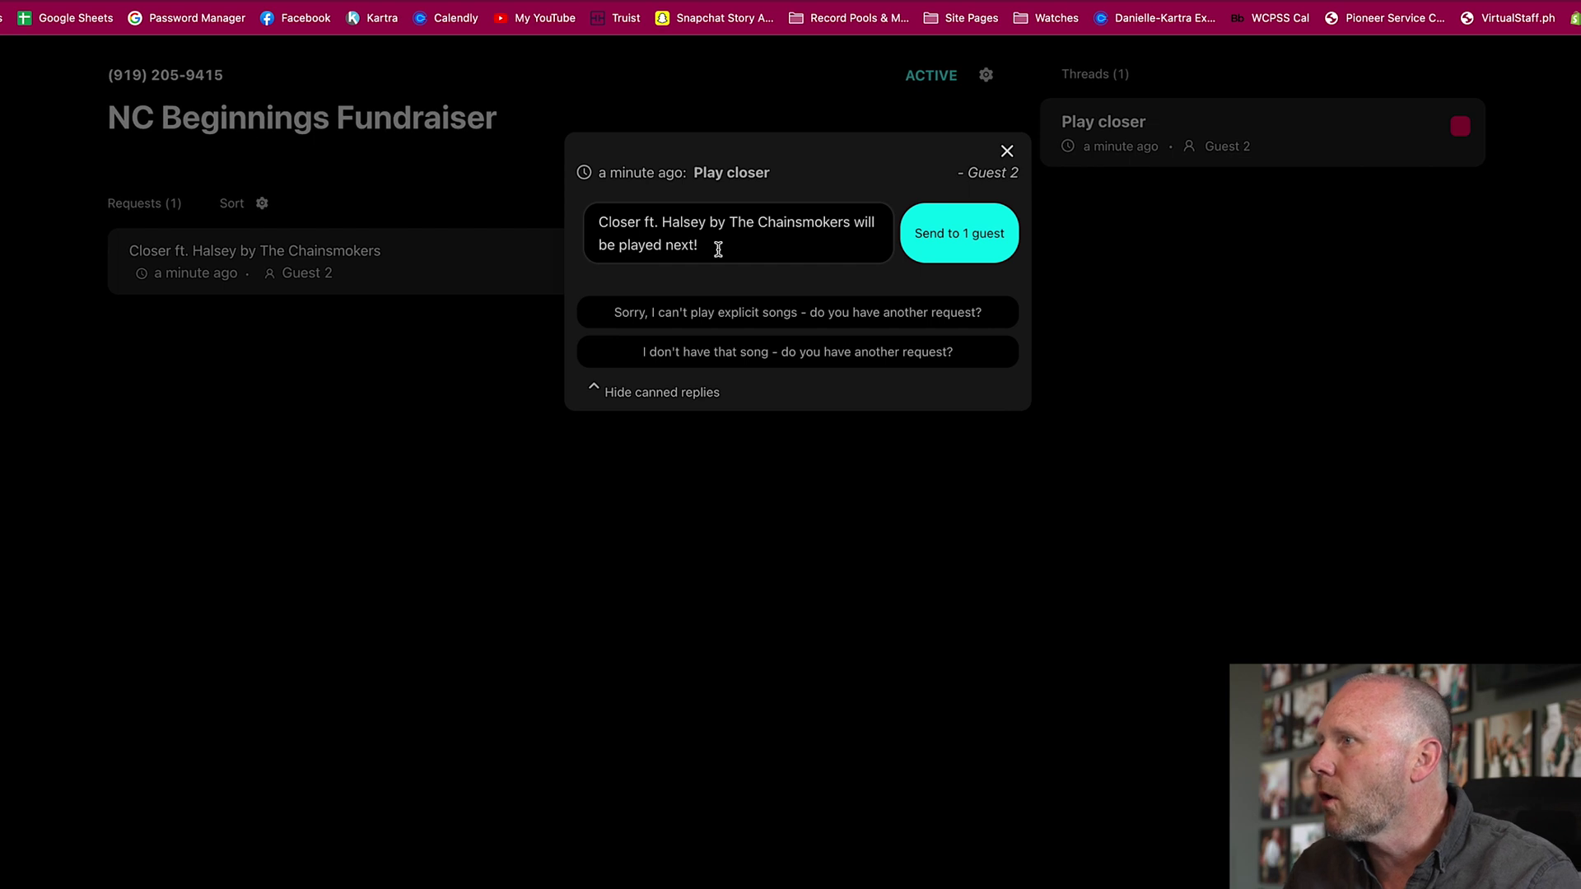
Step: Reply 'Soon' to Guest 2's Closer request and delete the Cupid Shuffle request
{"action": "left_click_drag", "start_coordinate": [728, 249], "coordinate": [512, 230]}
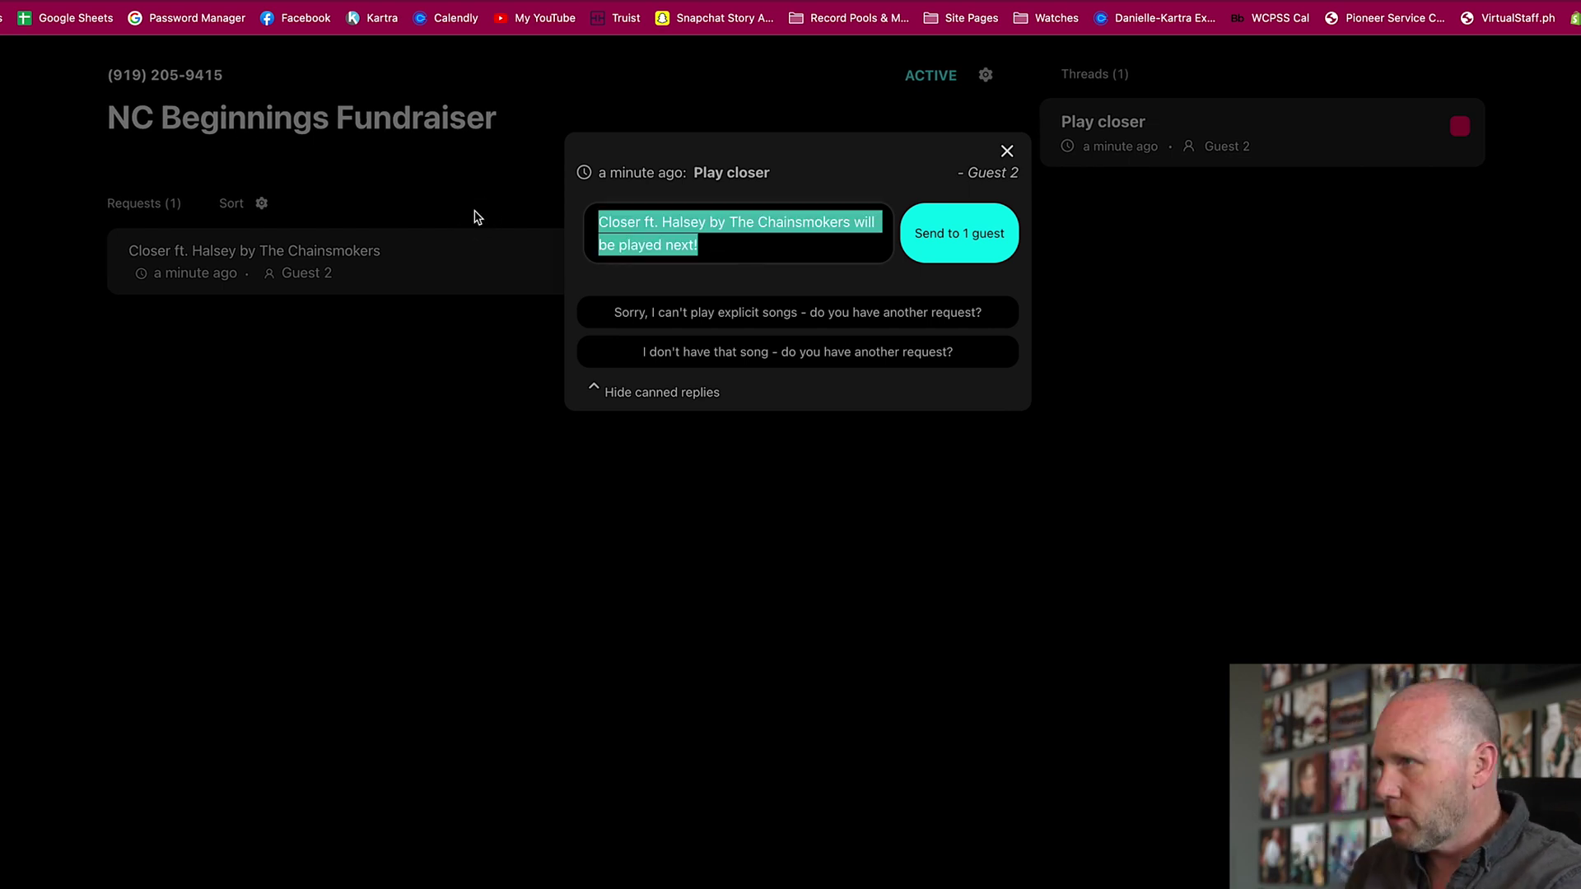
{"action": "type", "text": "Sure, I'll get that"}
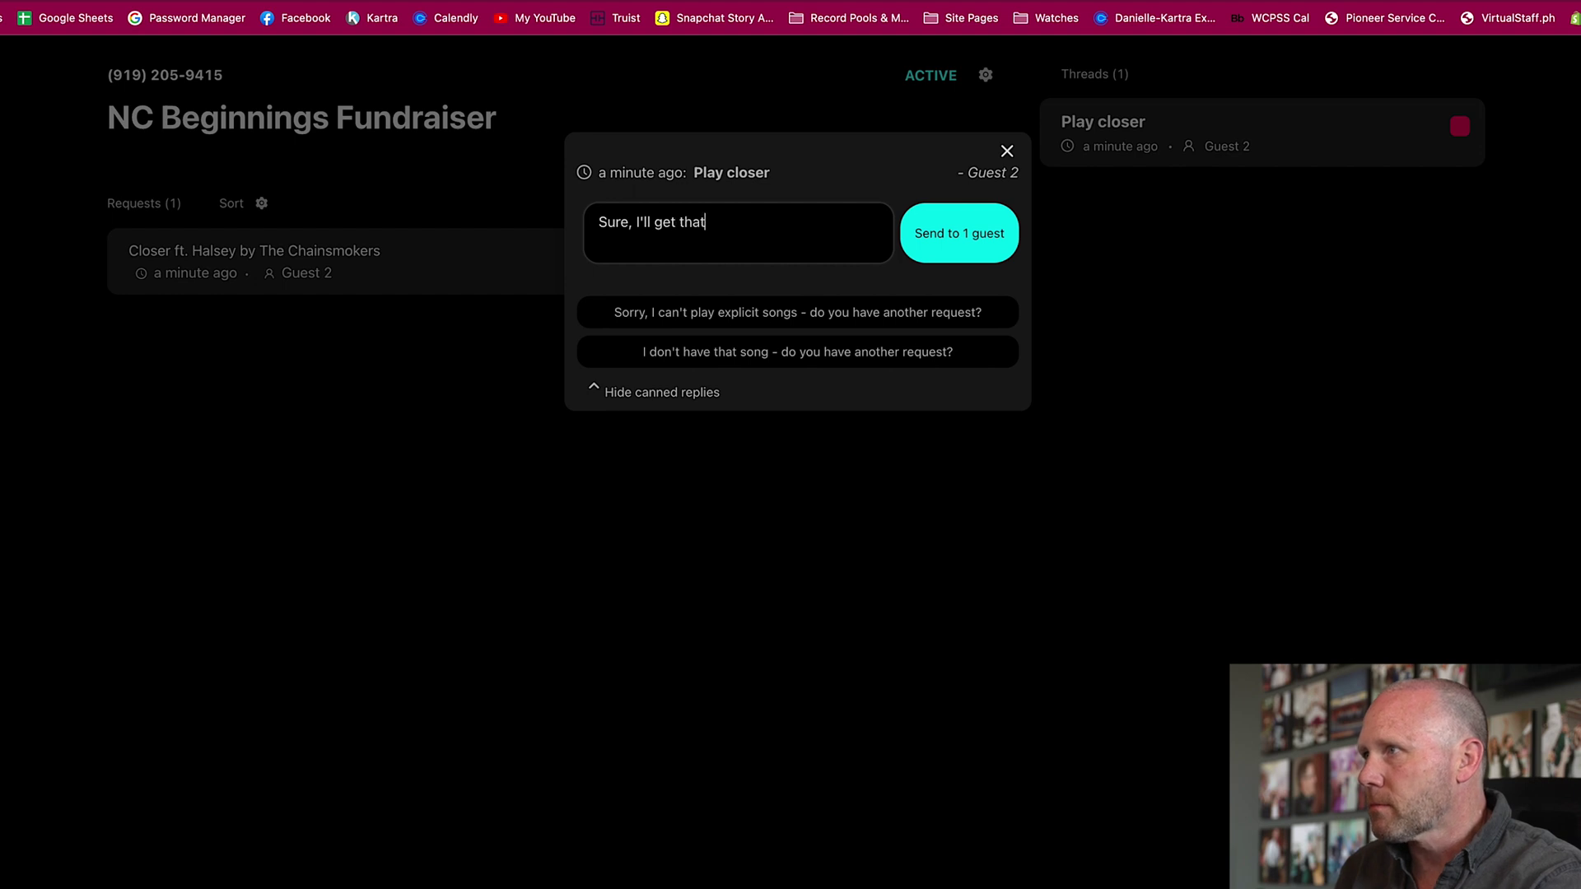
{"action": "type", "text": "oon!"}
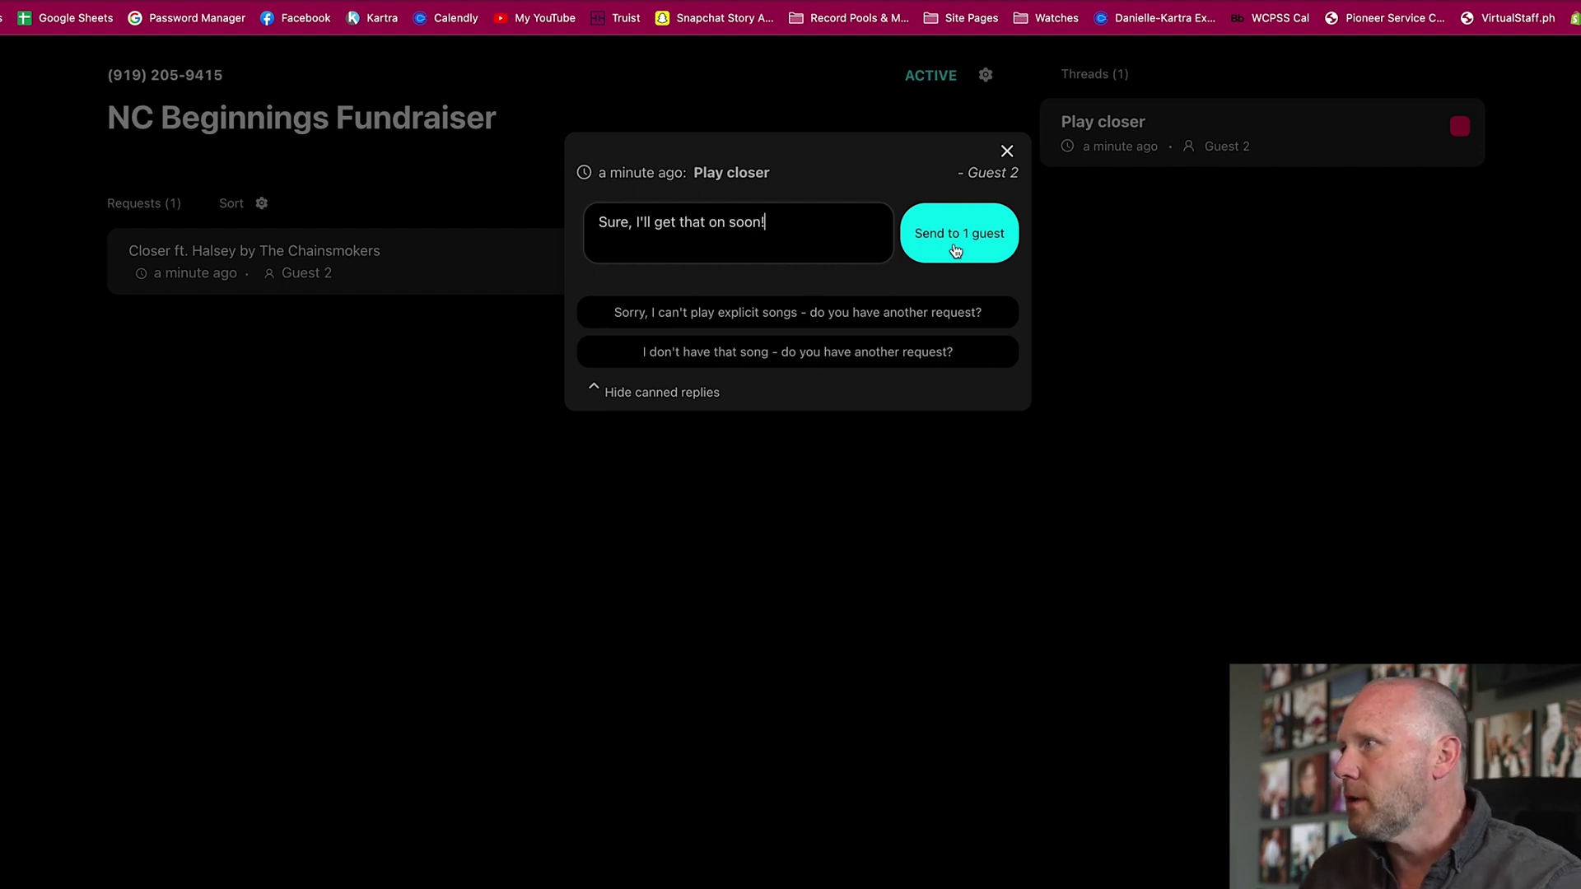
{"action": "left_click", "coordinate": [956, 239]}
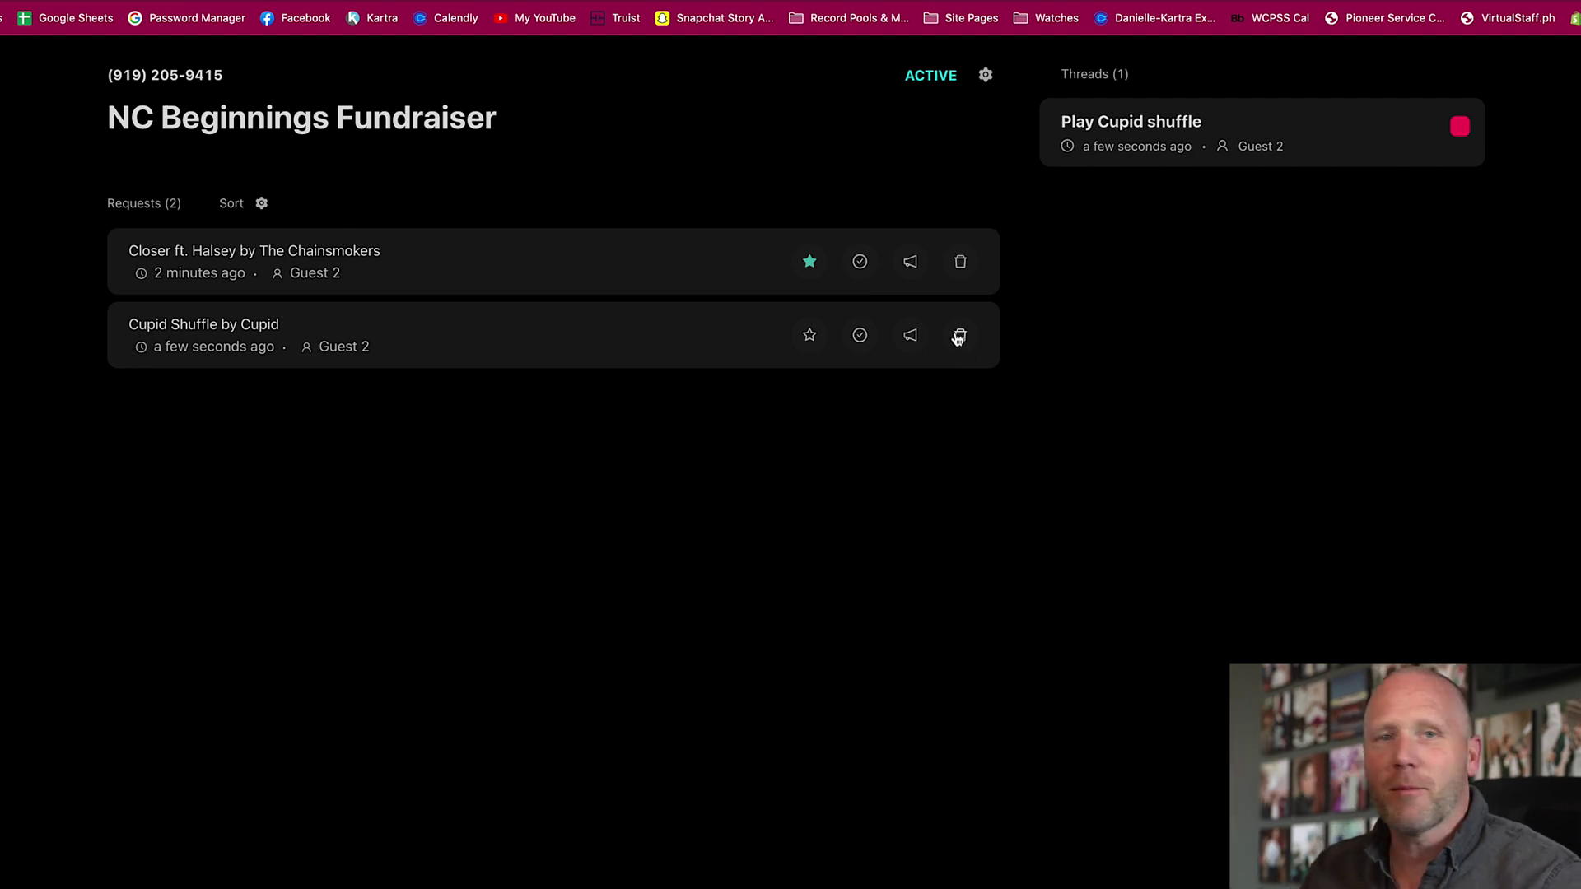
{"action": "left_click", "coordinate": [960, 336]}
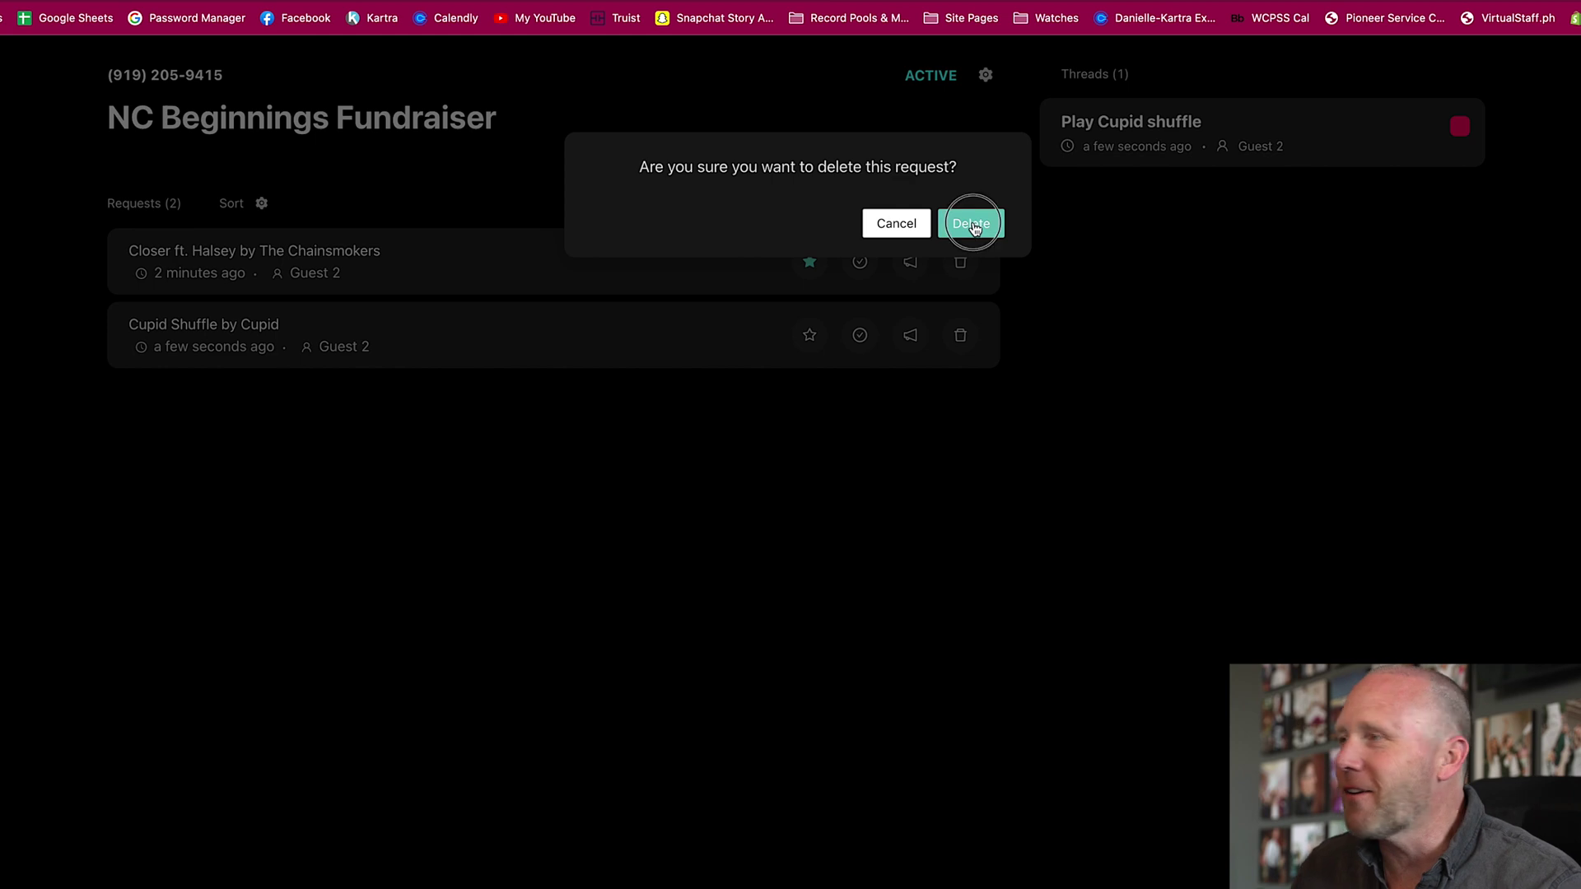
{"action": "left_click", "coordinate": [973, 225]}
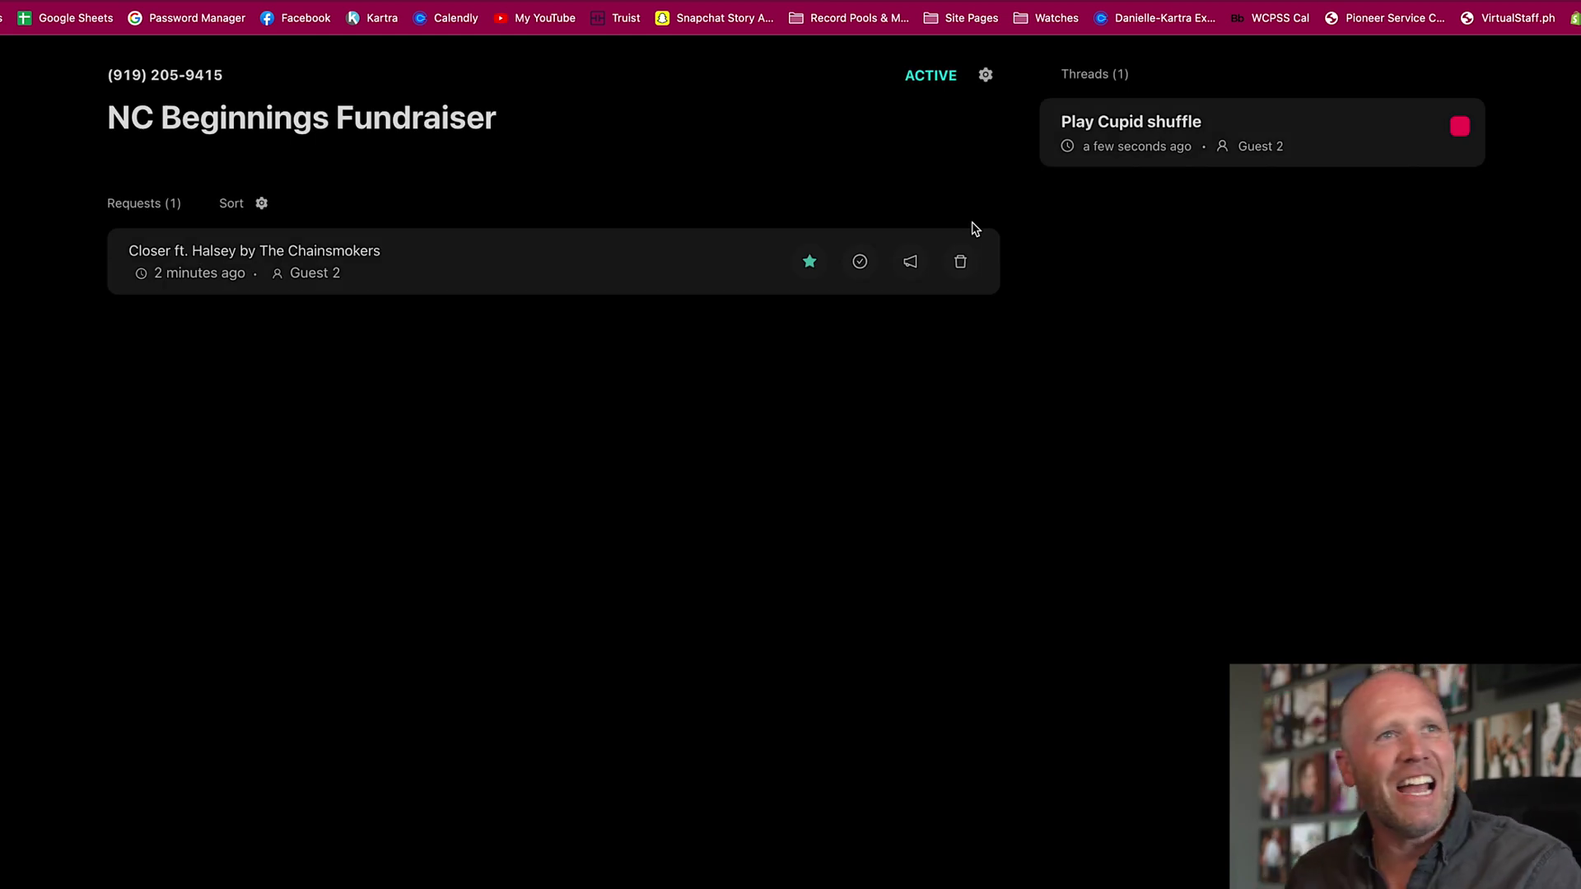